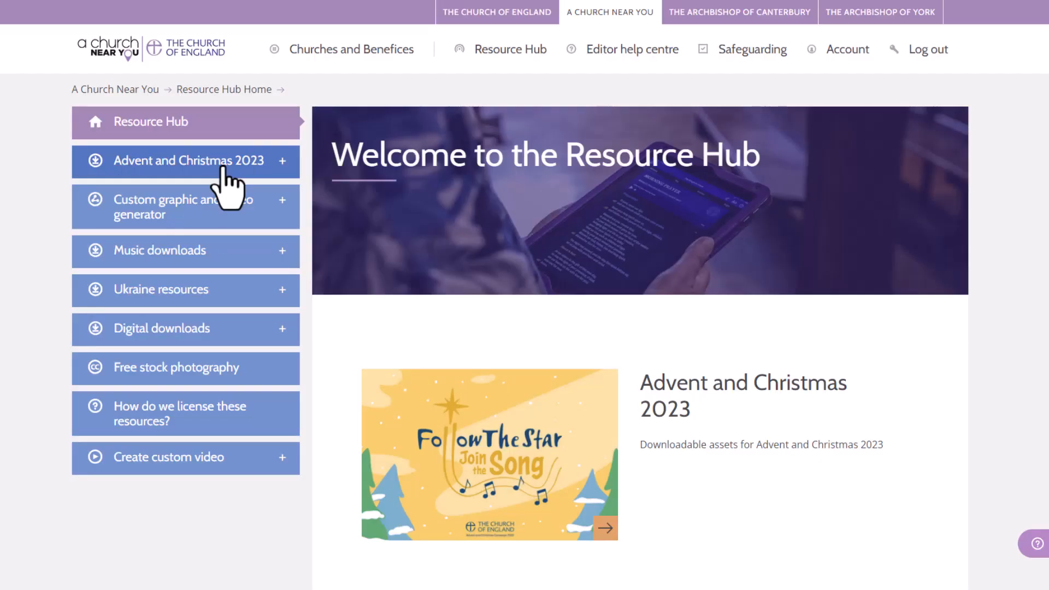
Open the Christmas card template page in the Advent and Christmas 2023 resources.
left_click(229, 174)
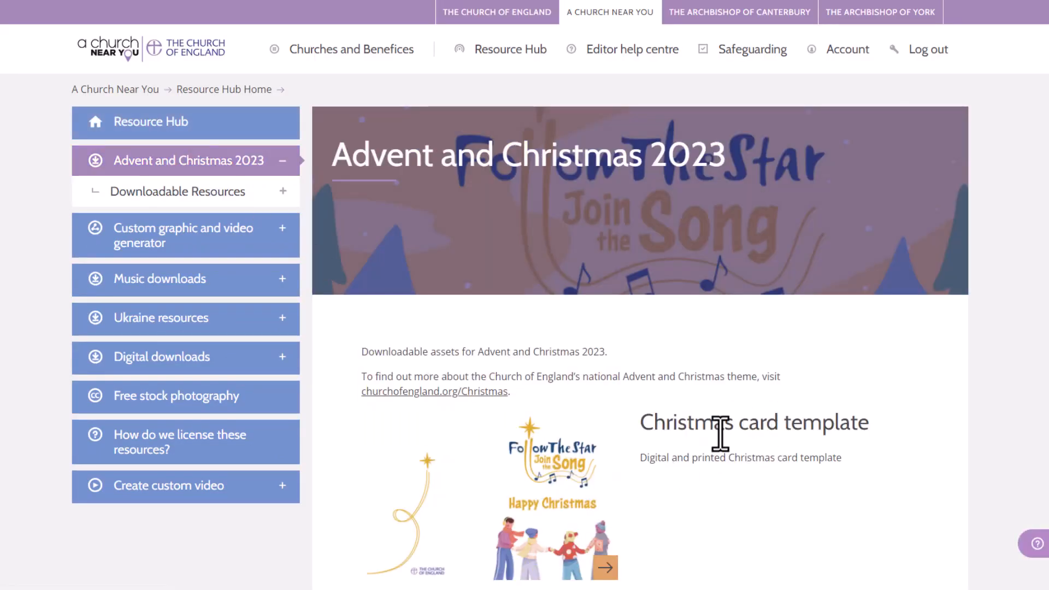
scroll(718, 491, "down", 2)
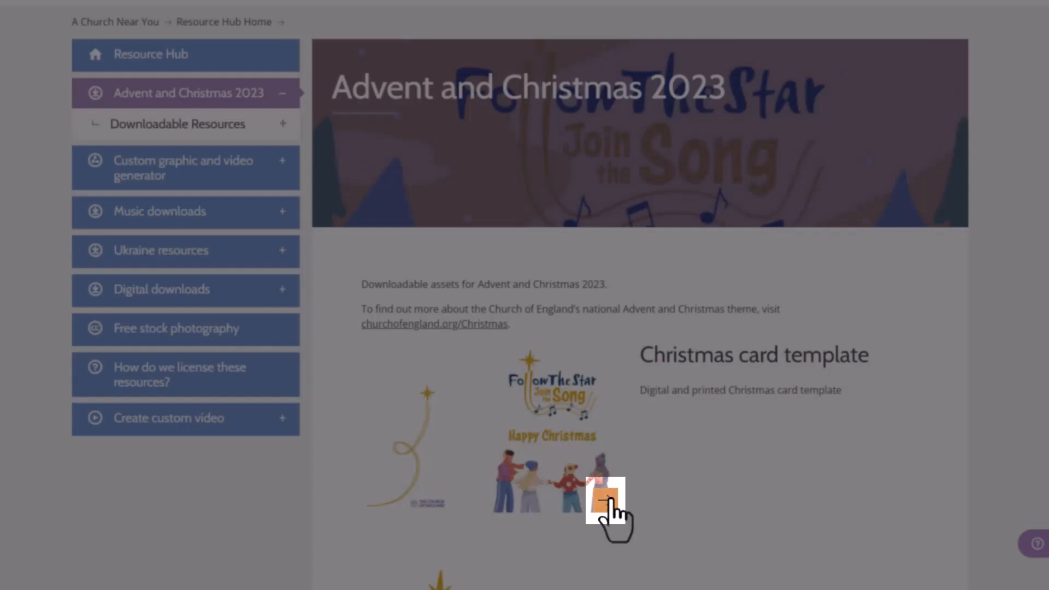
left_click(608, 501)
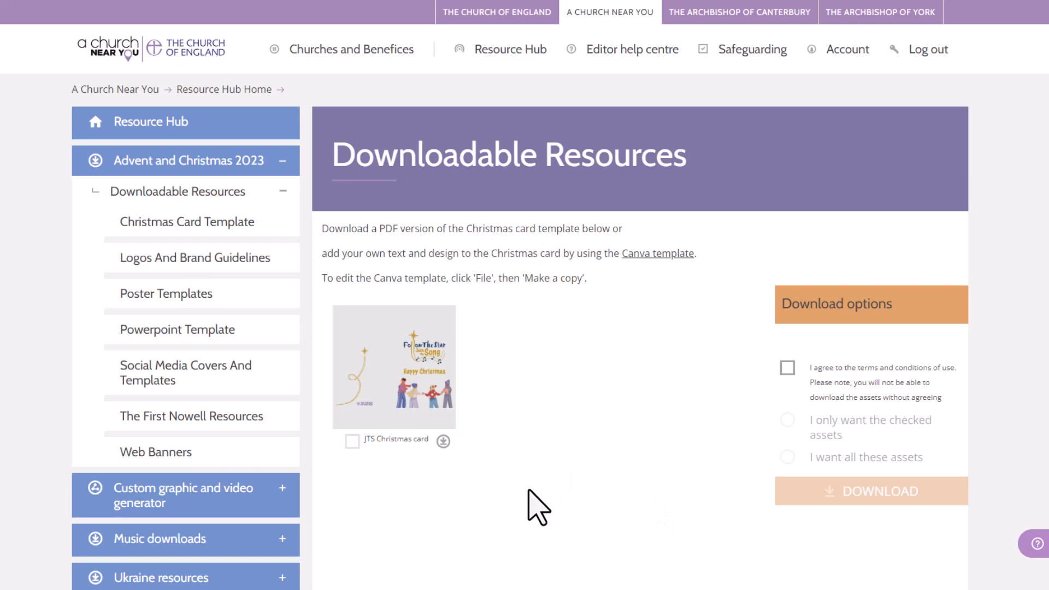
Check the JTS Christmas card, agree to the terms and conditions of use, and choose to download only the checked assets.
scroll(529, 491, "down", 1)
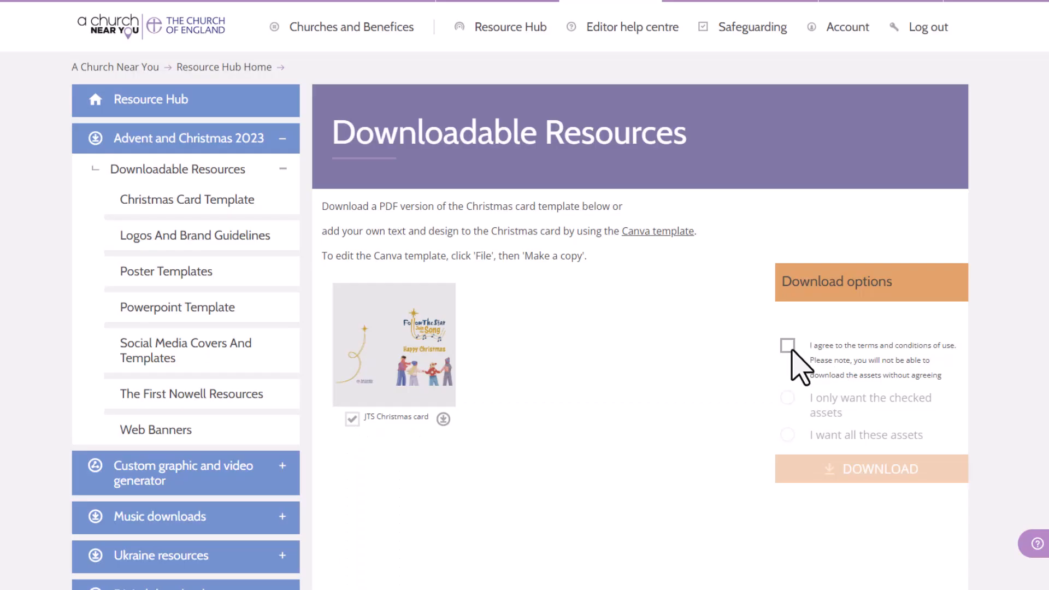
left_click(787, 345)
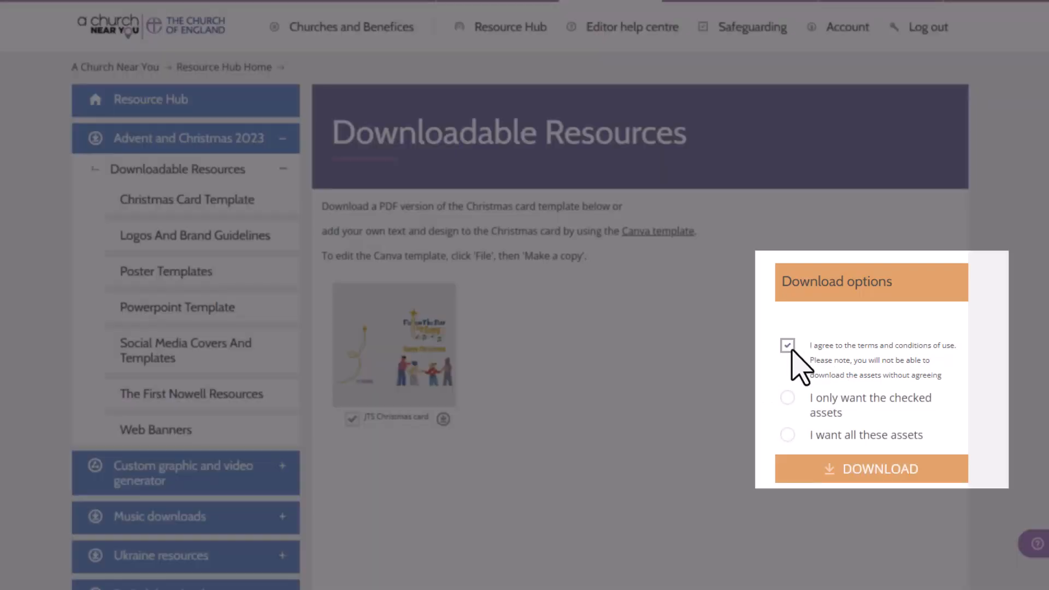
scroll(803, 363, "down", 3)
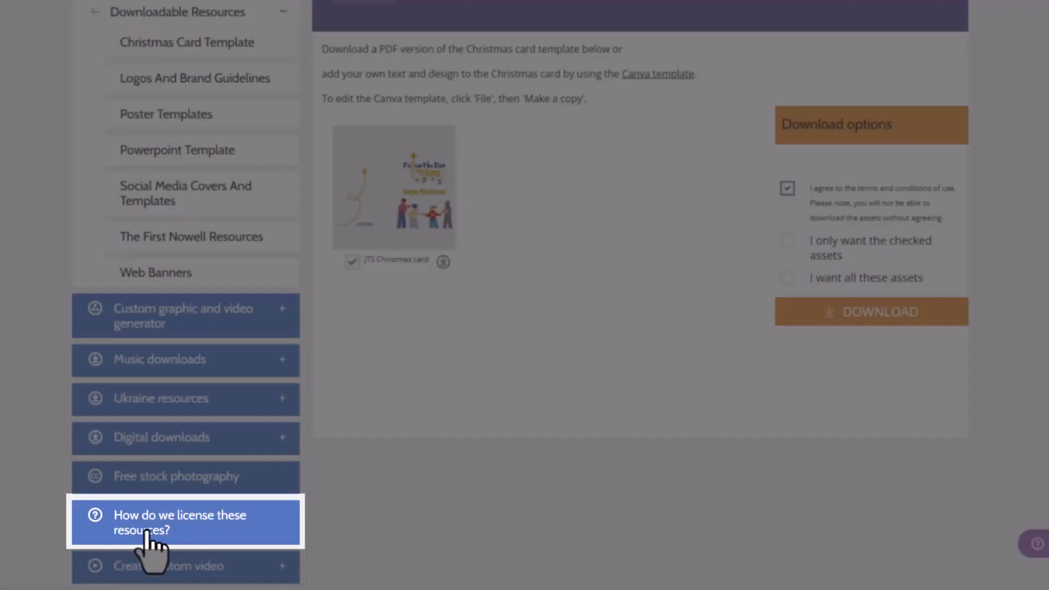
scroll(819, 442, "up", 2)
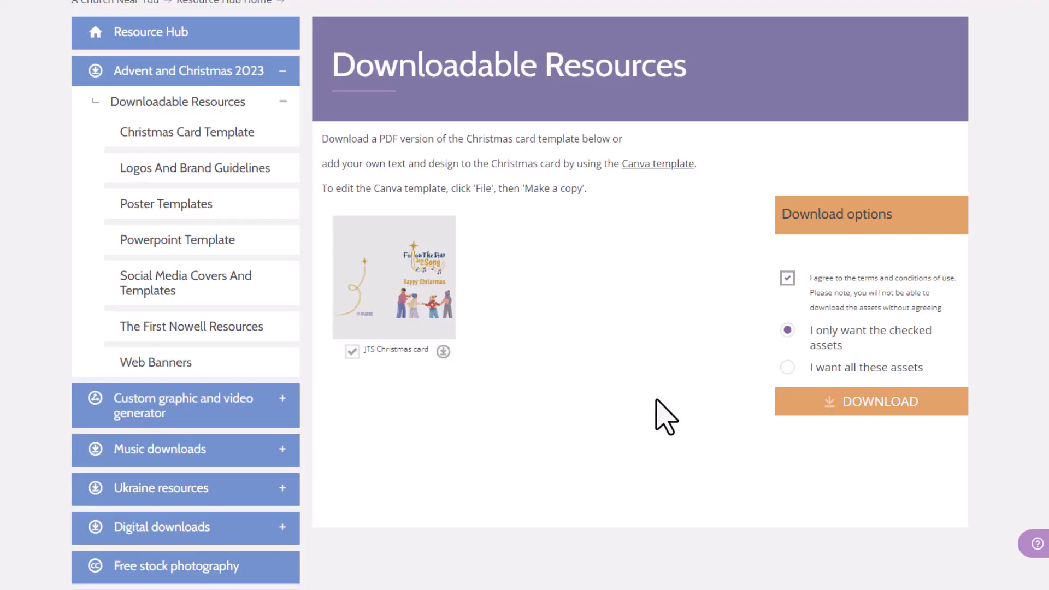
Open the Christmas card's Canva template and make an own copy of the design.
scroll(666, 417, "up", 1)
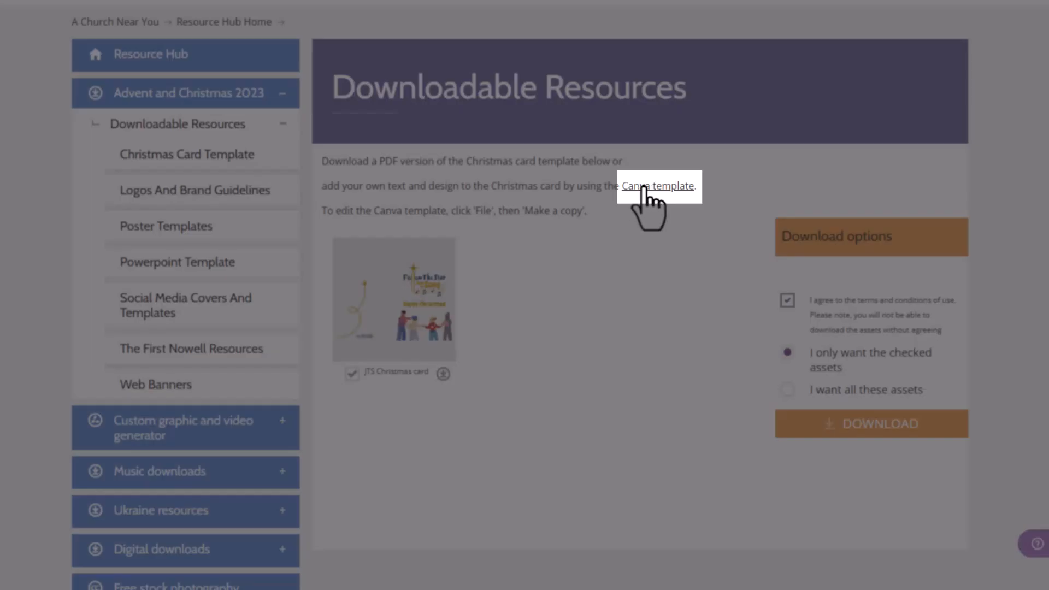
left_click(644, 188)
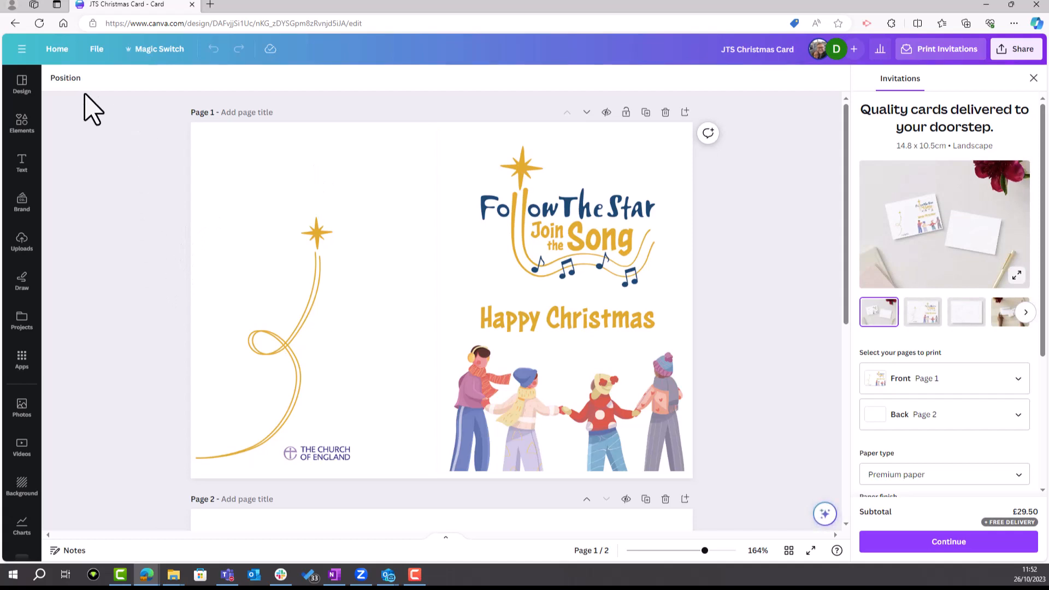
left_click(96, 50)
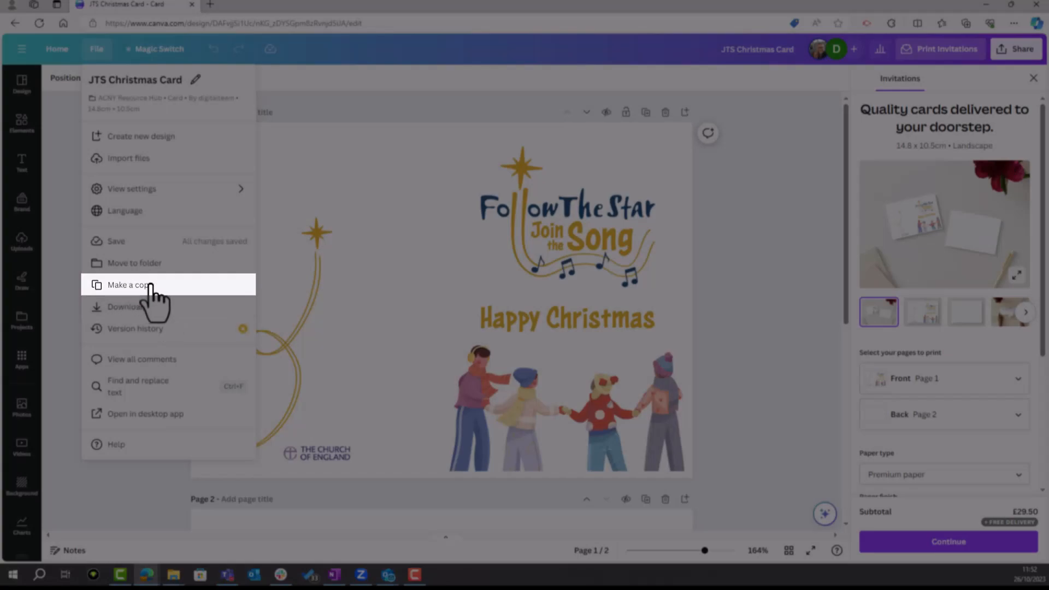
left_click(150, 285)
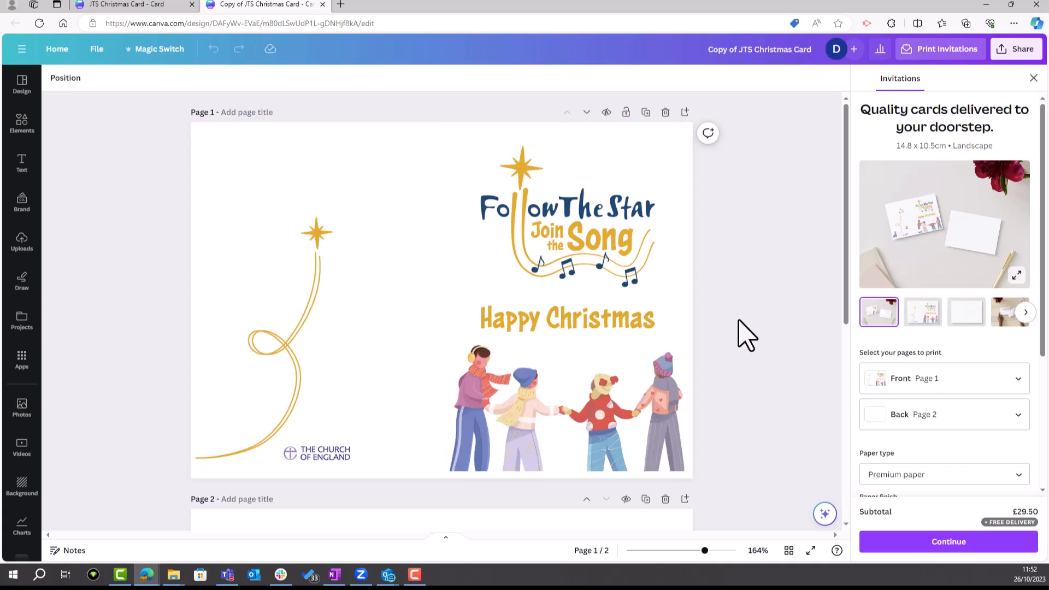
Add a Follow the Star brand title to page 2 of the card copy reading "Wishing you a very happy Christmas.".
scroll(745, 335, "down", 6)
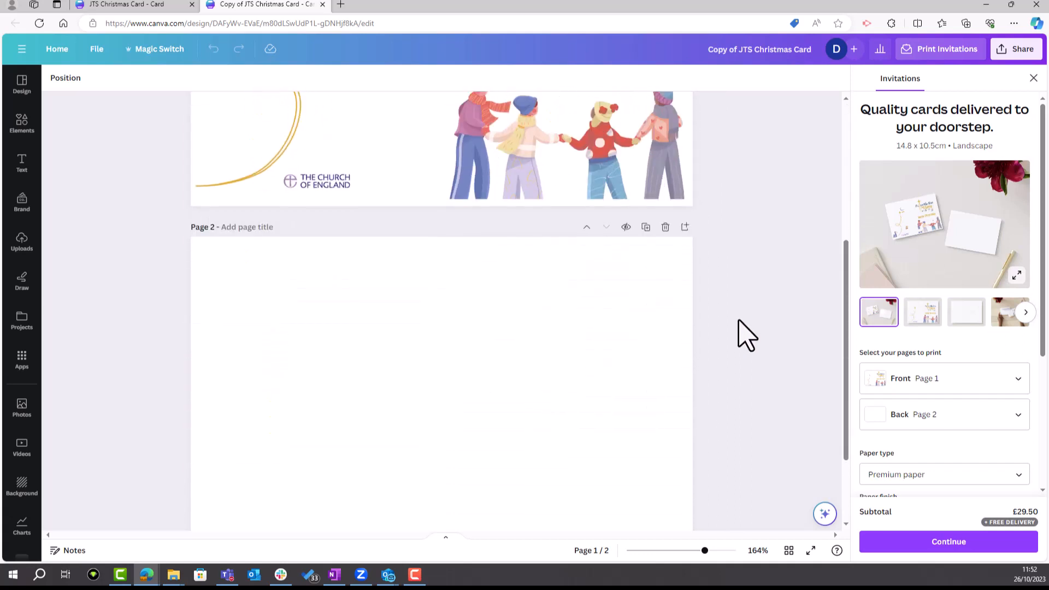
scroll(735, 404, "down", 2)
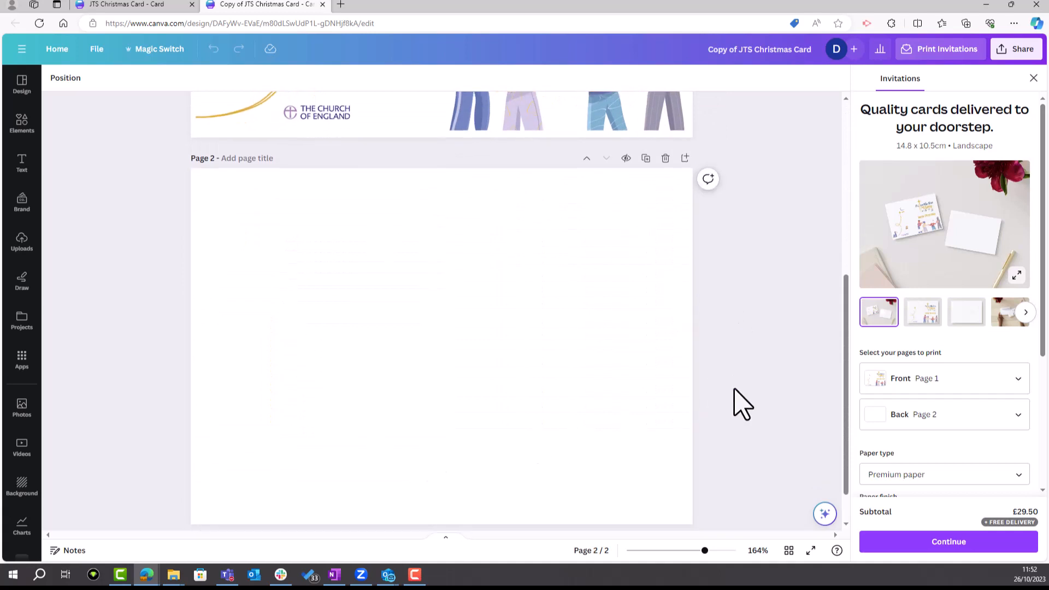
scroll(742, 404, "up", 1)
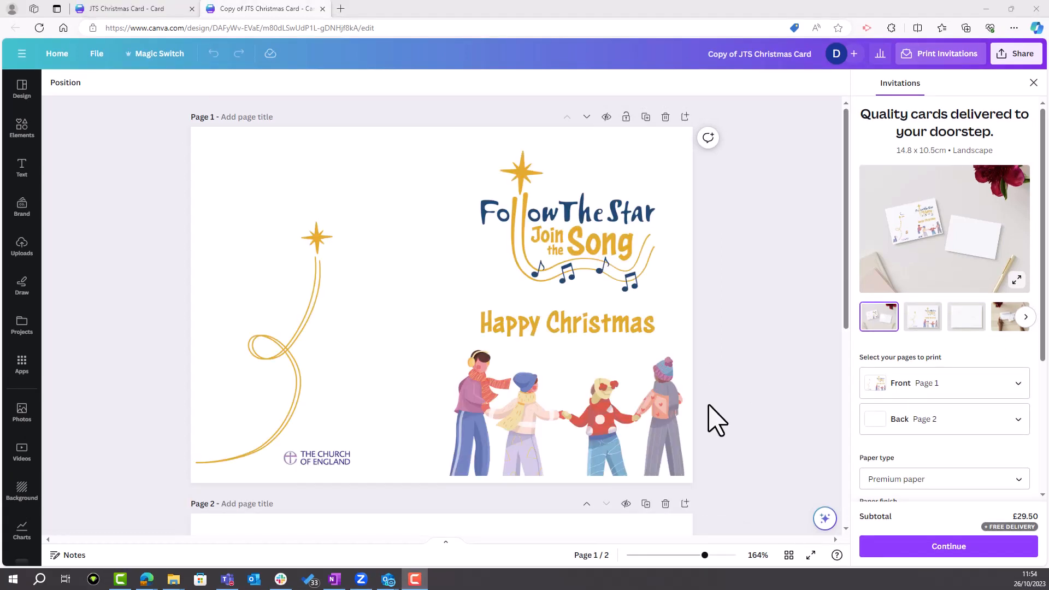
scroll(705, 382, "down", 6)
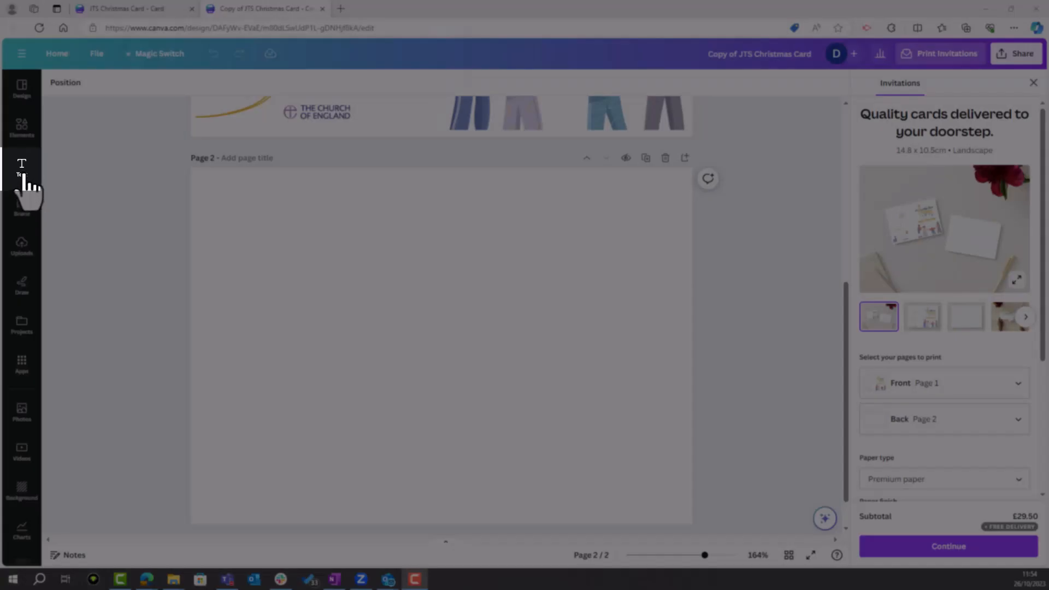
left_click(22, 172)
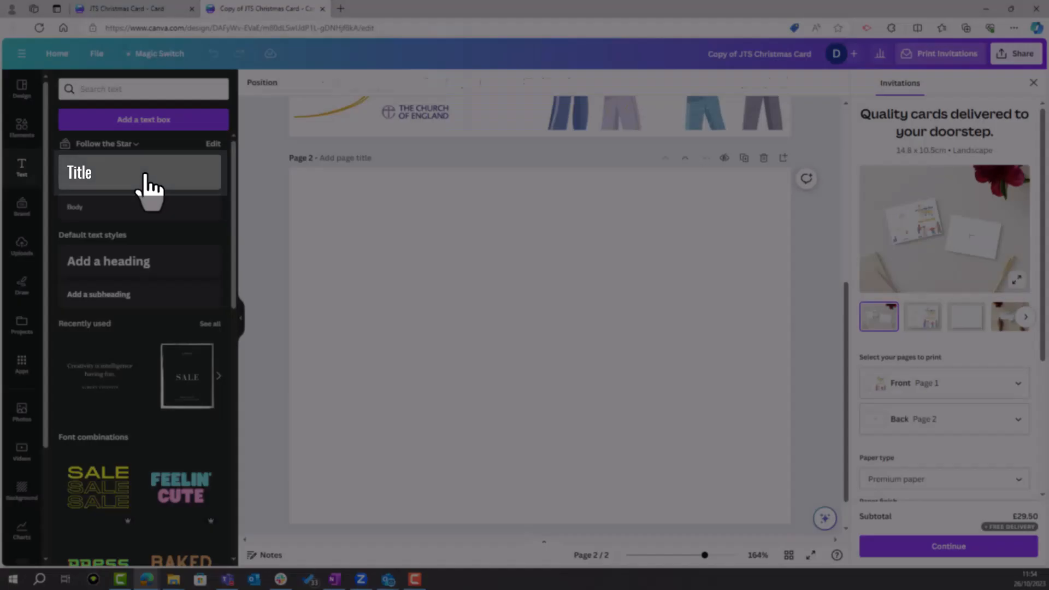
left_click(147, 186)
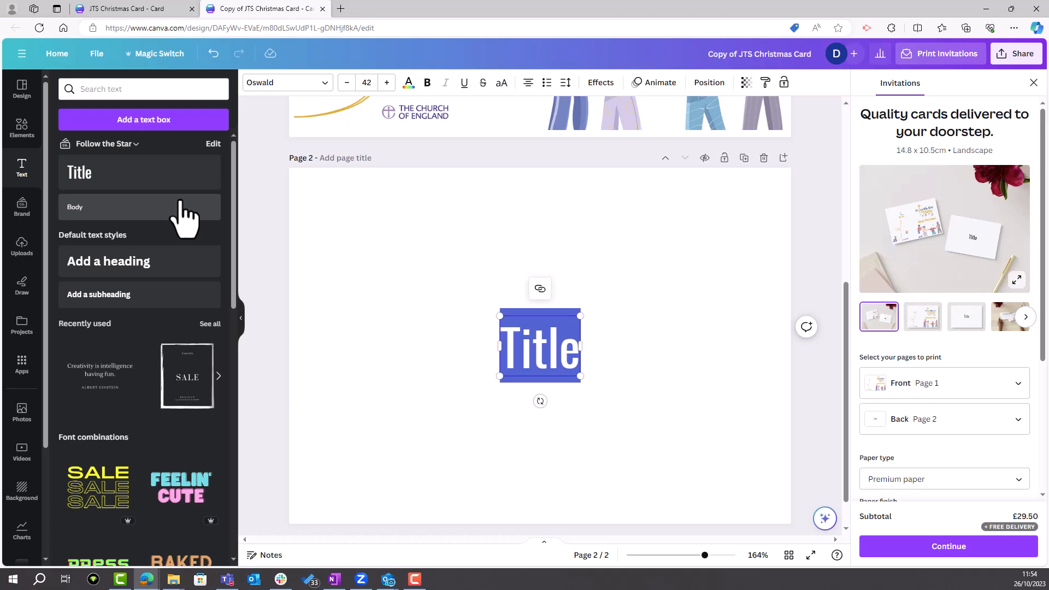
type("Wishing you")
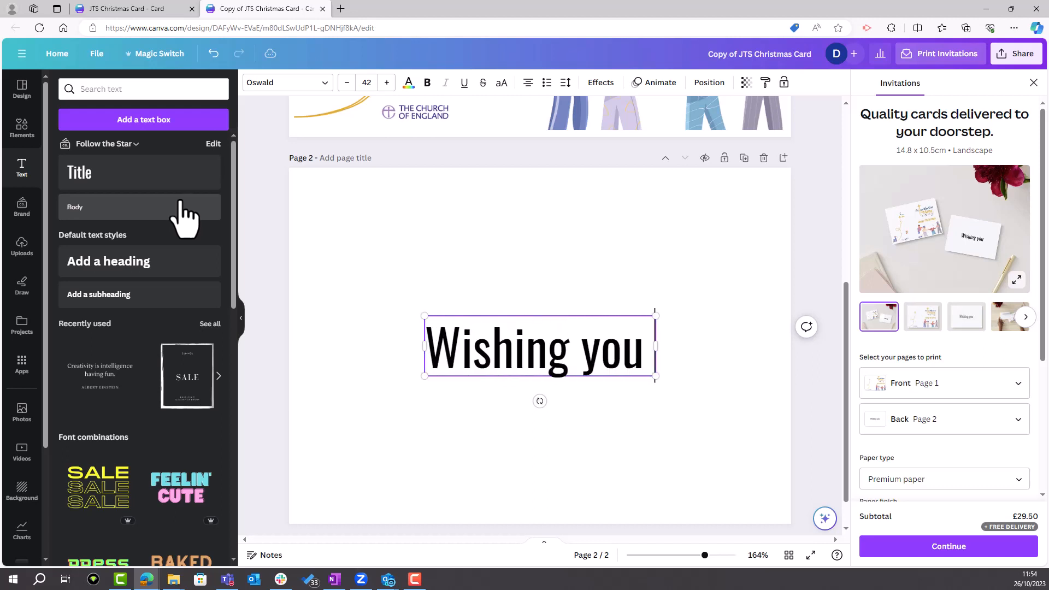
type(" a very happy C")
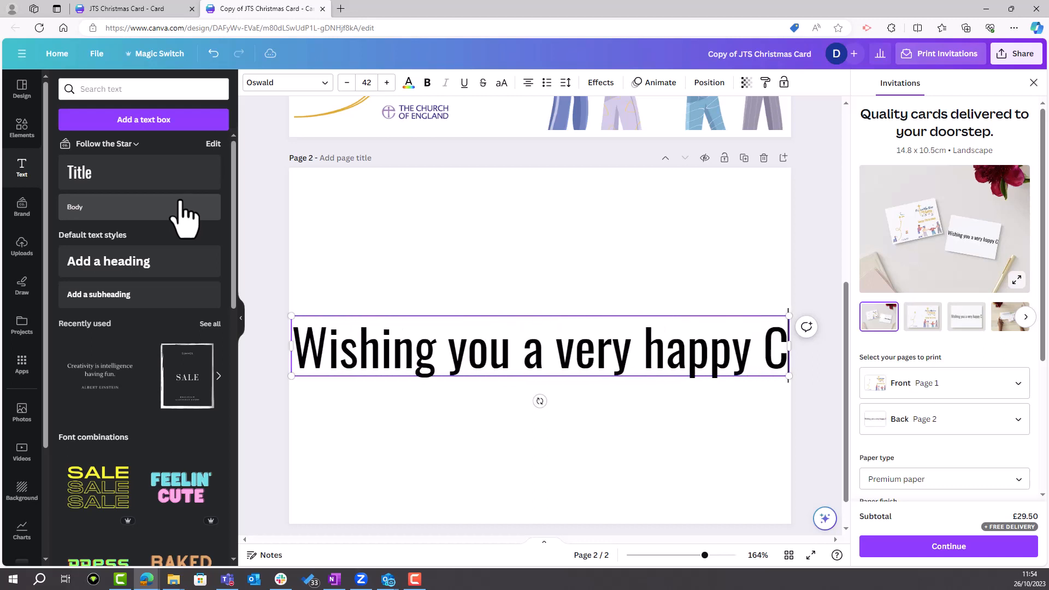
type("hristma")
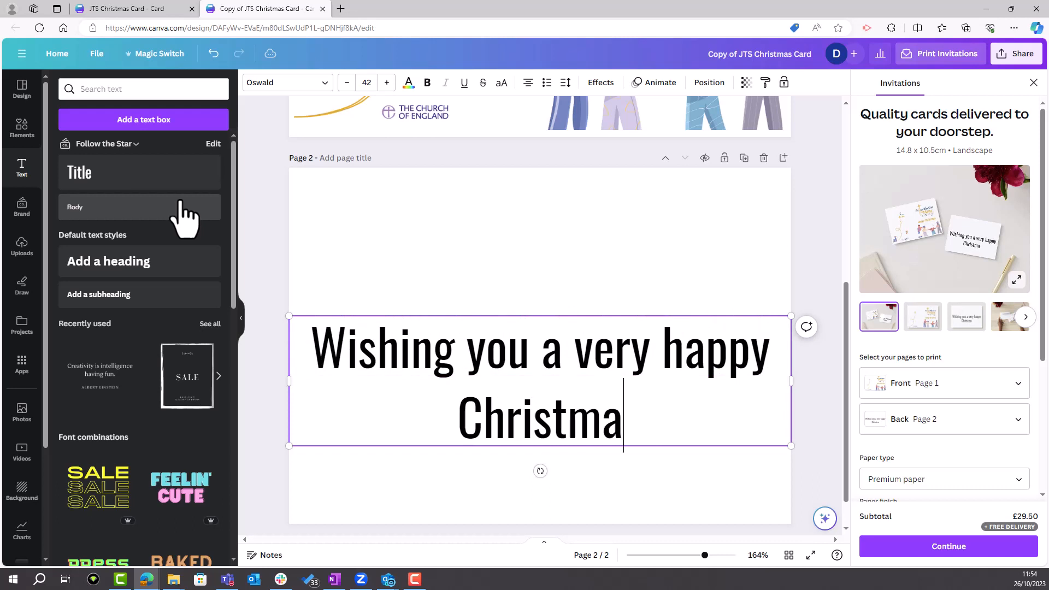
type("s.")
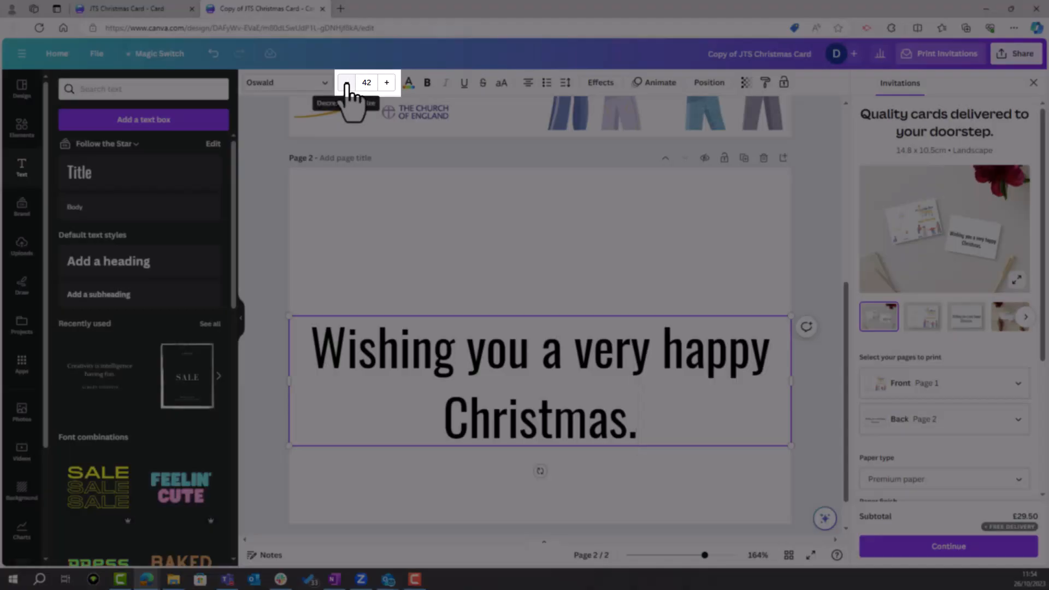
Reduce the font size of the Christmas greeting on page 2 to 13.
left_click(345, 83)
left_click(344, 83)
left_click(345, 83)
left_click(345, 83)
left_click(345, 83)
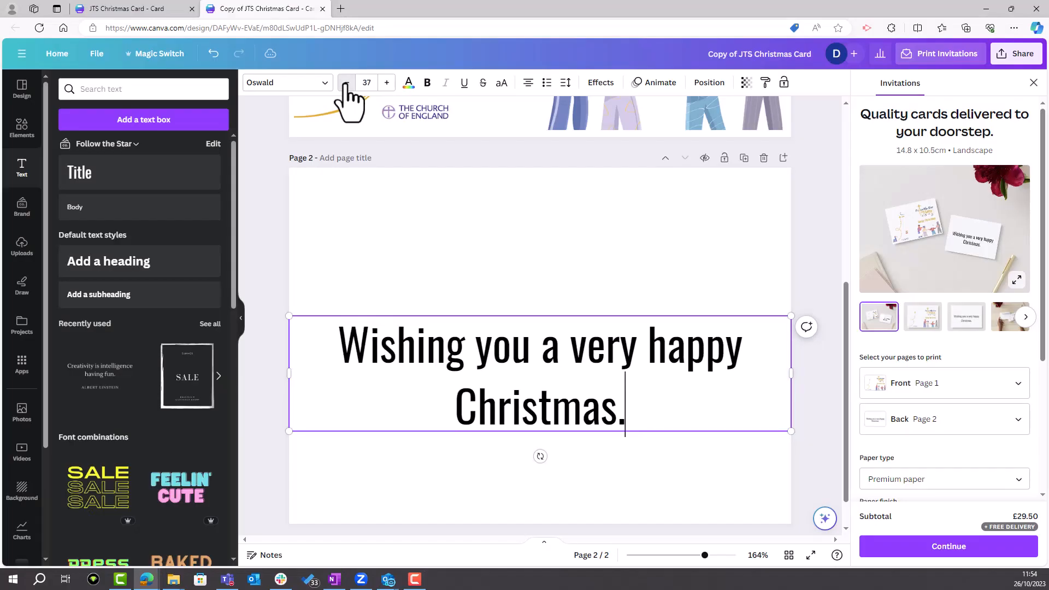
left_click(345, 83)
left_click(344, 83)
left_click(345, 83)
left_click(345, 83)
left_click(345, 83)
left_click(345, 83)
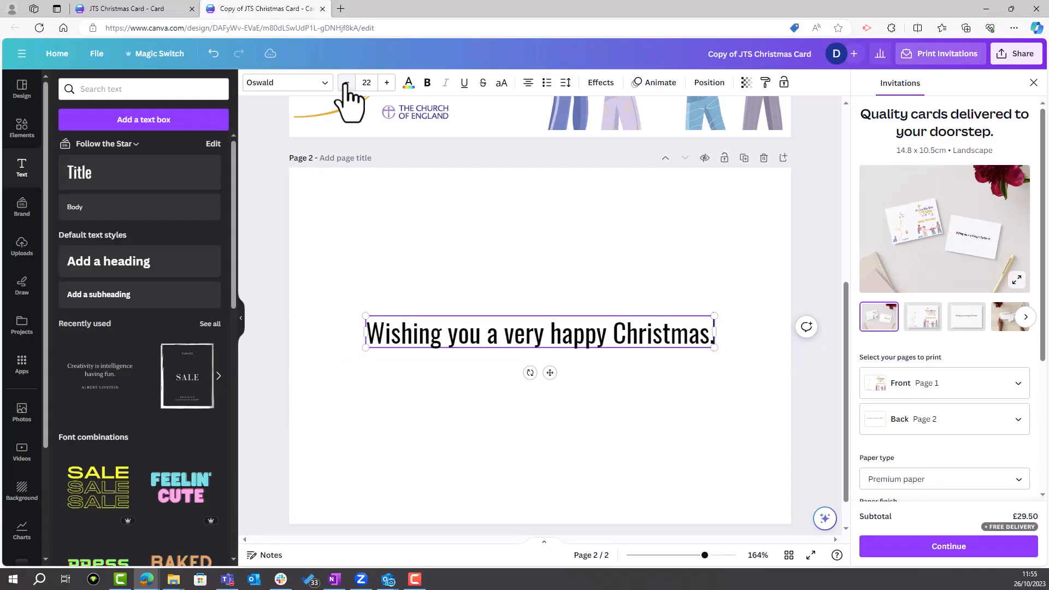
left_click(345, 83)
left_click(345, 83)
left_click(344, 83)
left_click(344, 83)
left_click(345, 83)
left_click(345, 83)
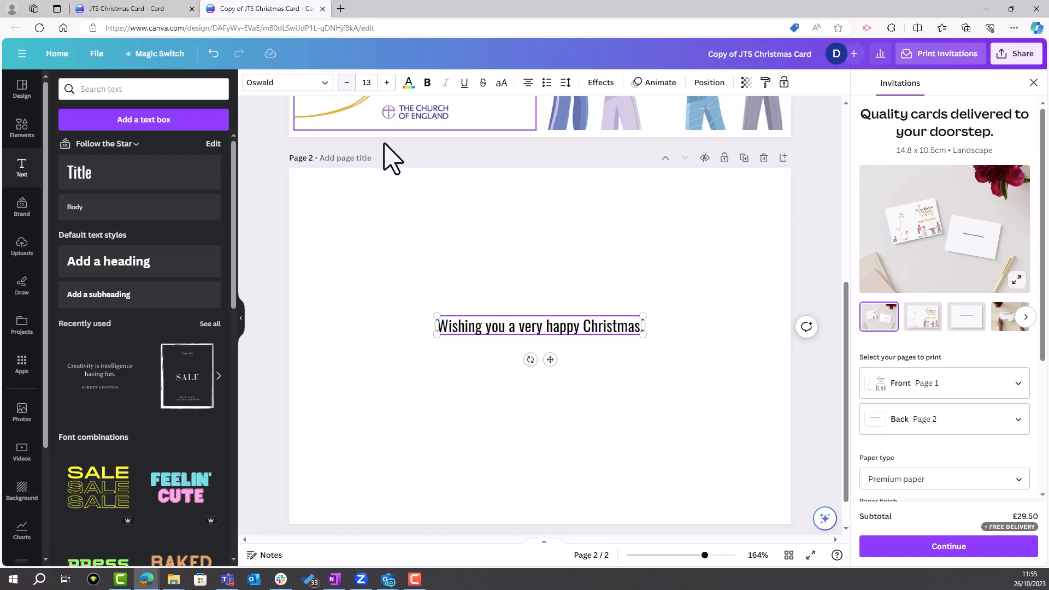
Move the greeting to the upper part of page 2's right half.
left_click_drag(549, 359, 675, 330)
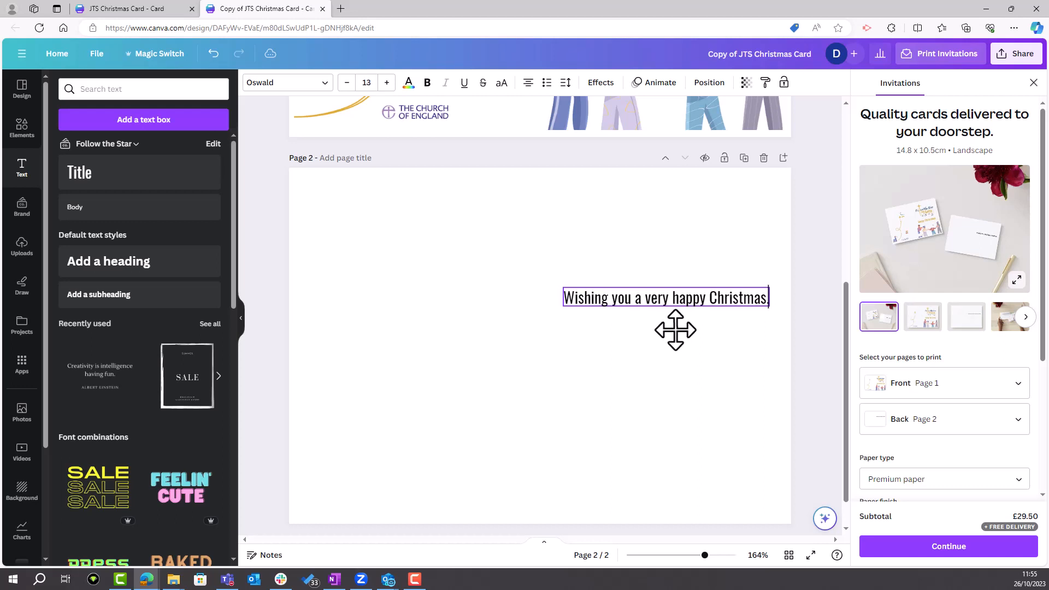
left_click(726, 405)
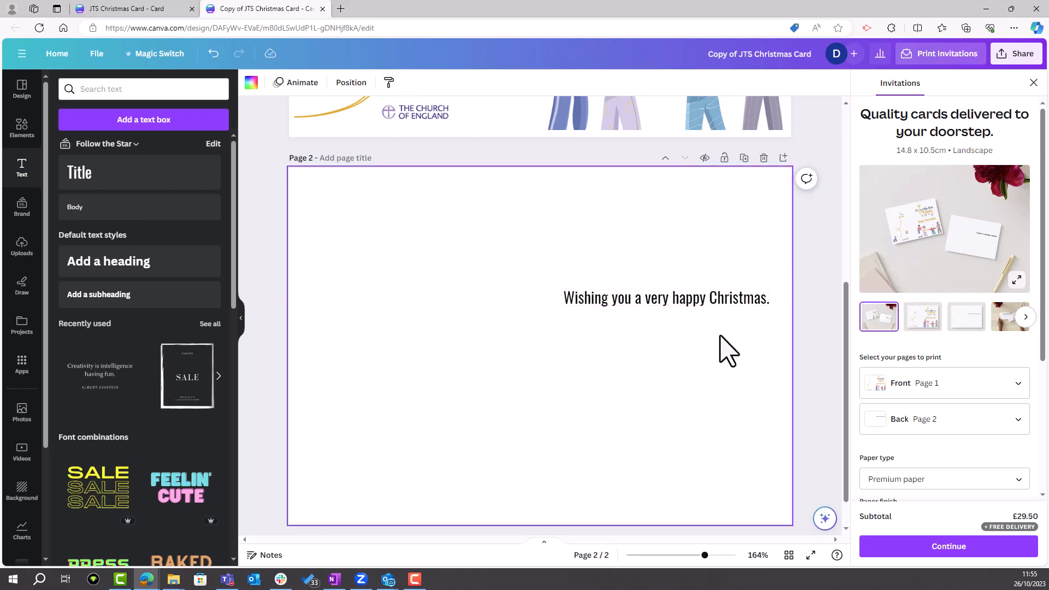
left_click_drag(709, 300, 711, 262)
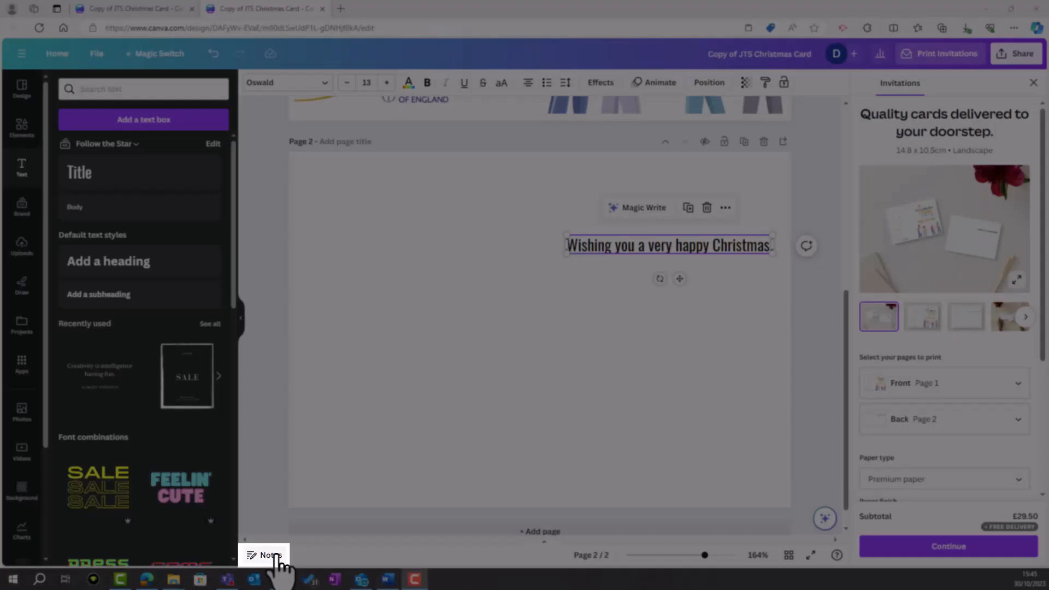
Open the notes for page 2 and paste in the copied invitation text listing the Christmas services and events.
left_click(271, 555)
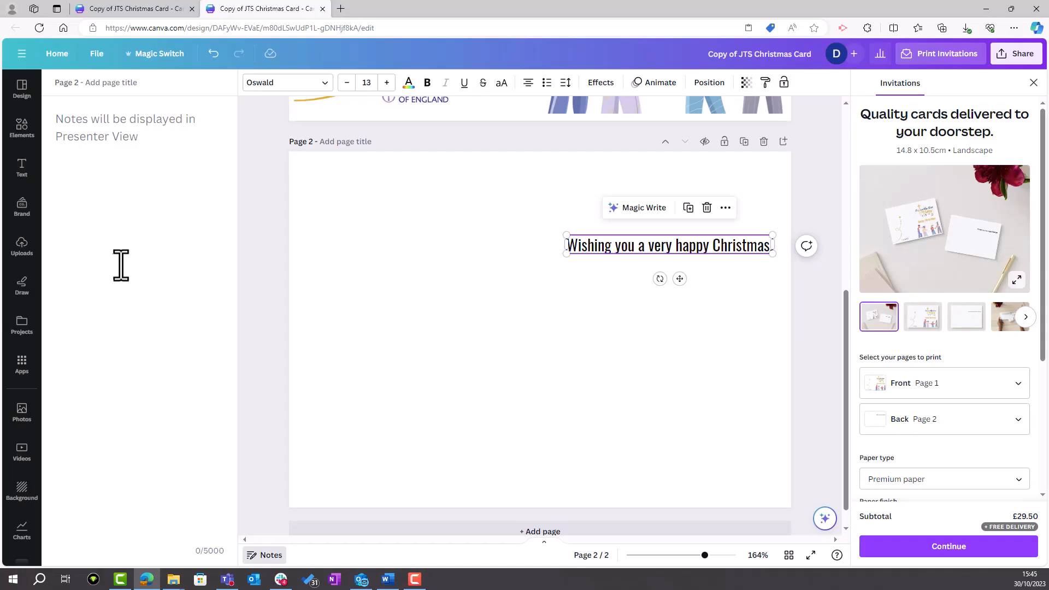
left_click(108, 170)
right_click(98, 130)
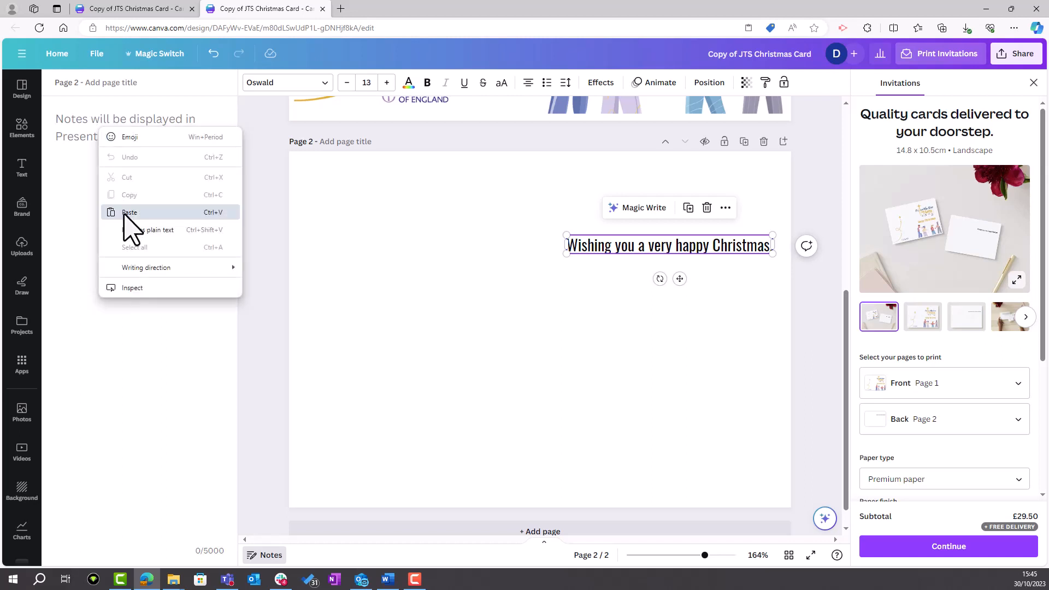
left_click(127, 211)
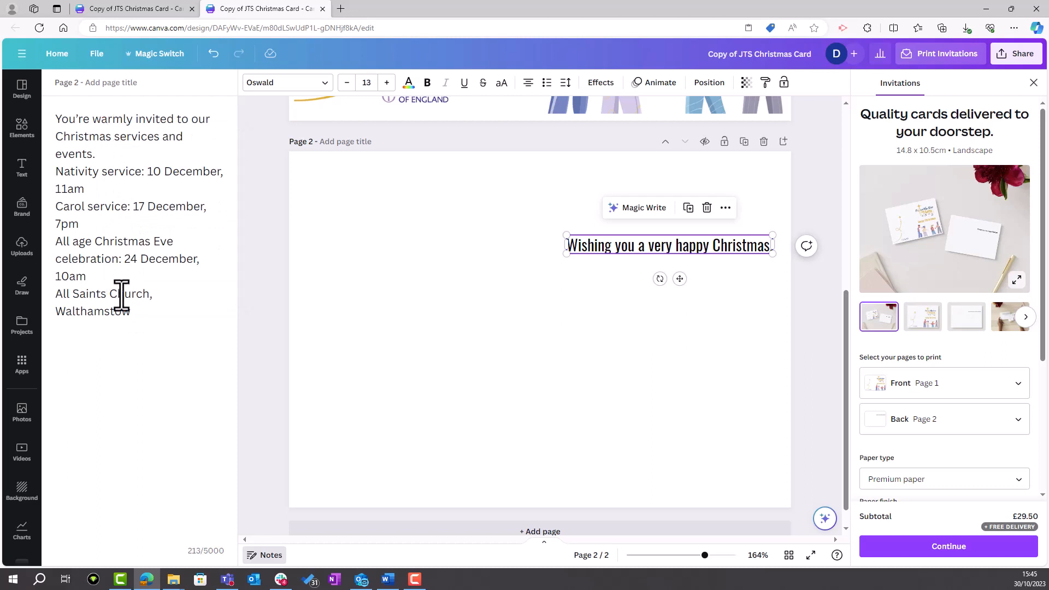
Copy the whole invitation text from the notes and paste it as a text box onto page 2.
left_click_drag(142, 316, 58, 119)
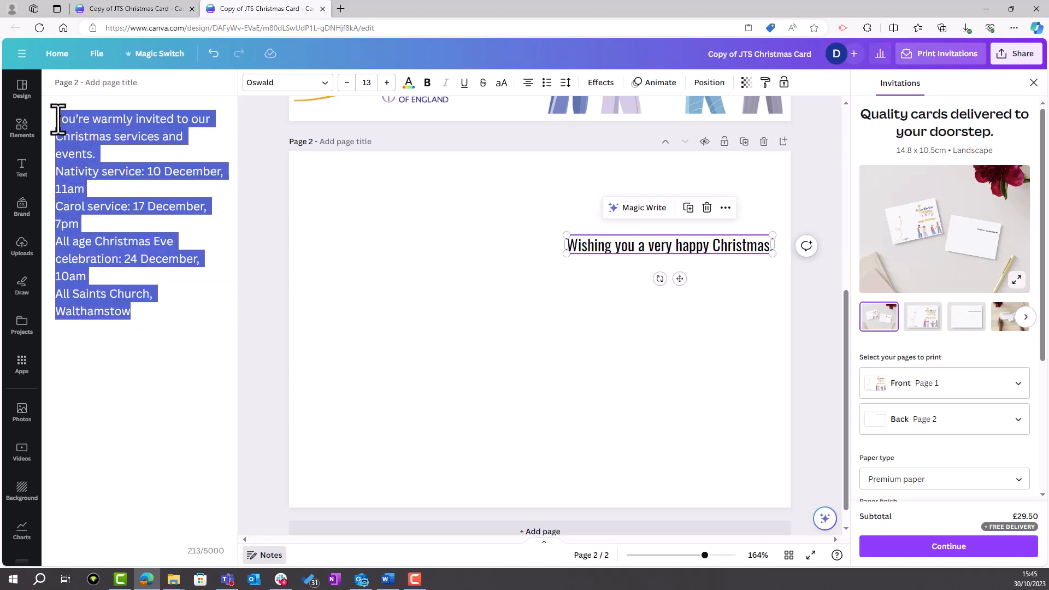
left_click(154, 228)
left_click_drag(56, 119, 133, 316)
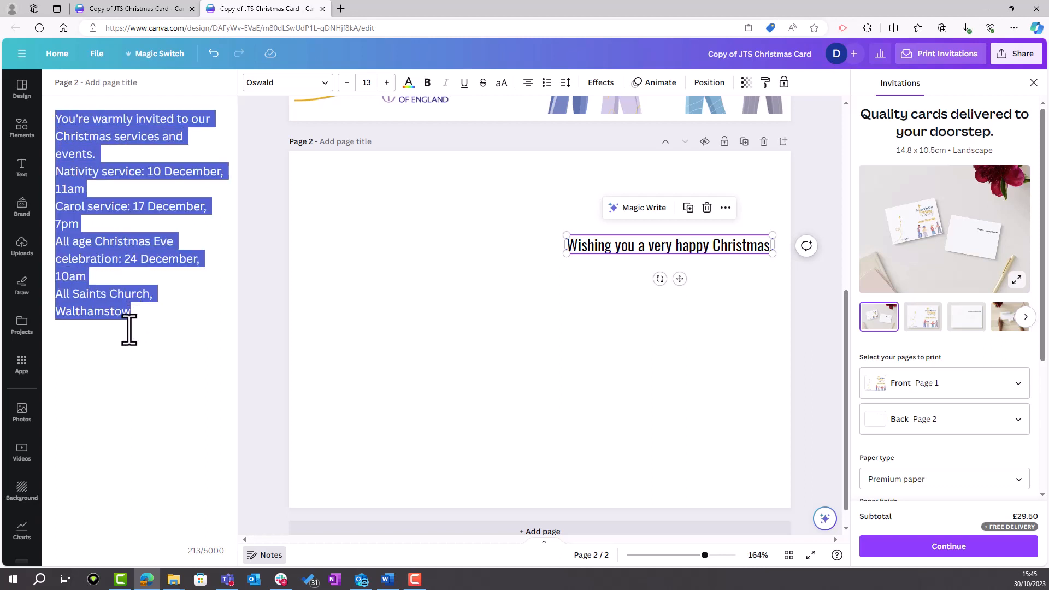
right_click(121, 300)
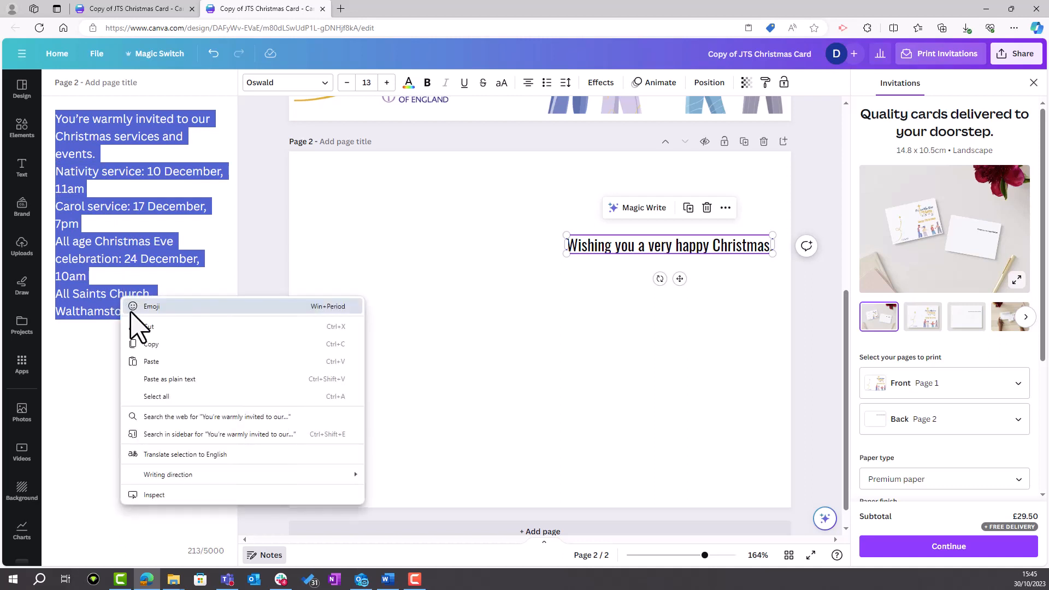
left_click(151, 351)
left_click(626, 363)
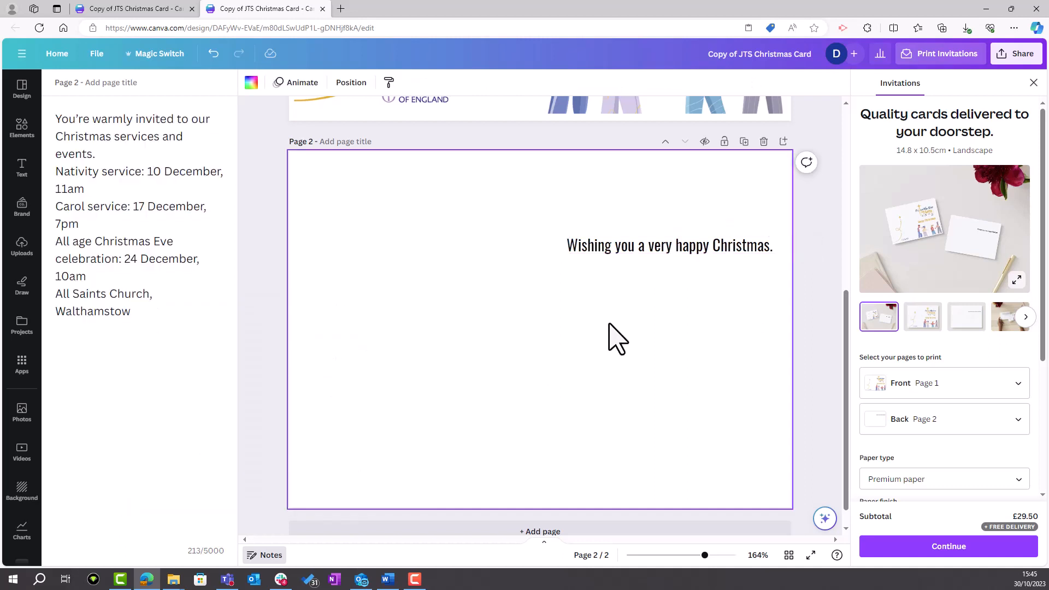
right_click(609, 324)
left_click(650, 383)
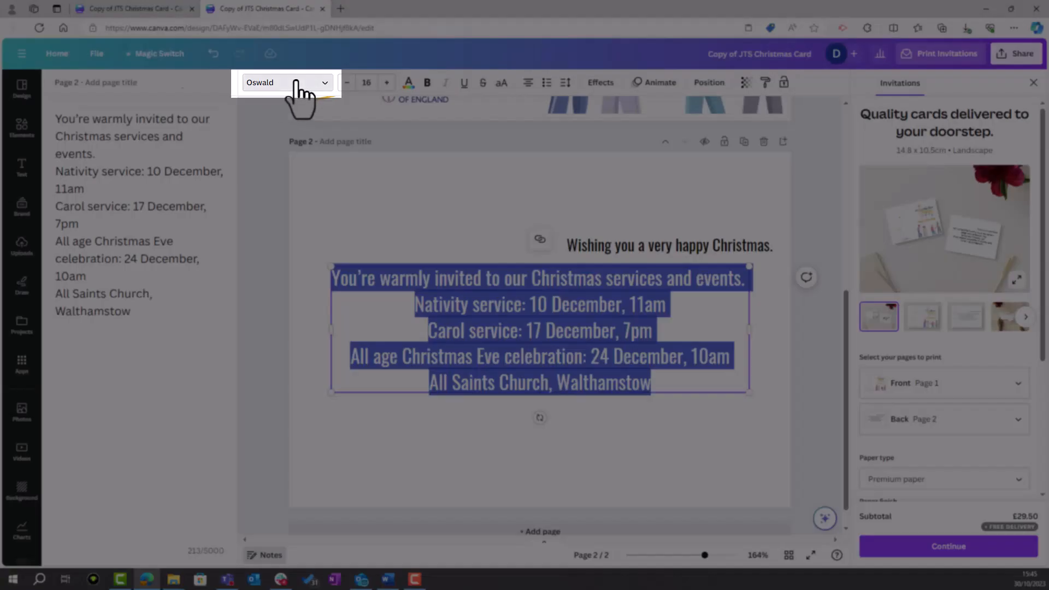
Set the invitation text on page 2 to the Nunito font at size 10.
left_click(295, 83)
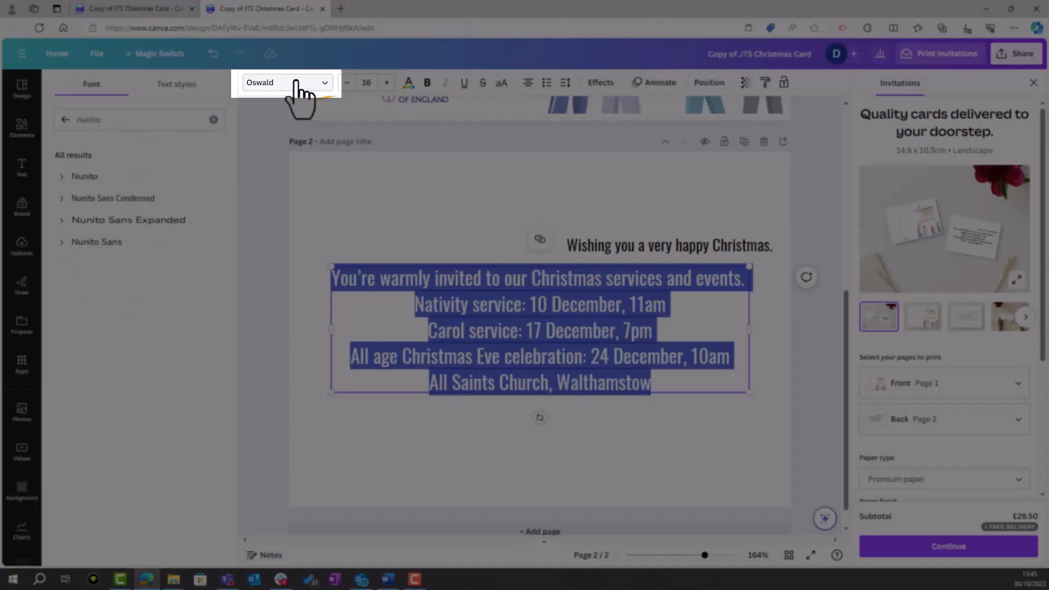
left_click(171, 119)
type("nunito")
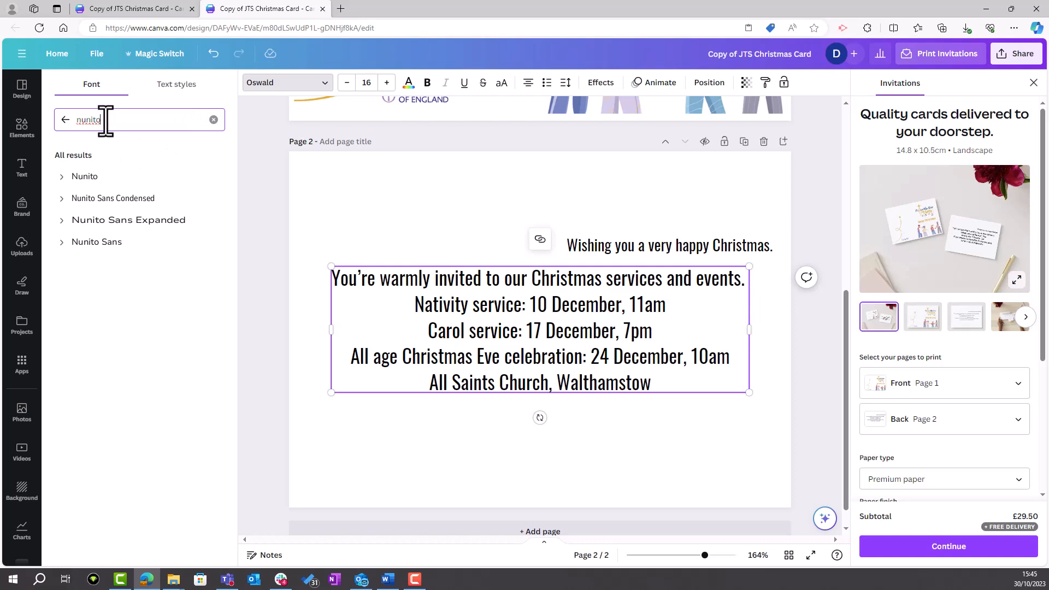
left_click(109, 183)
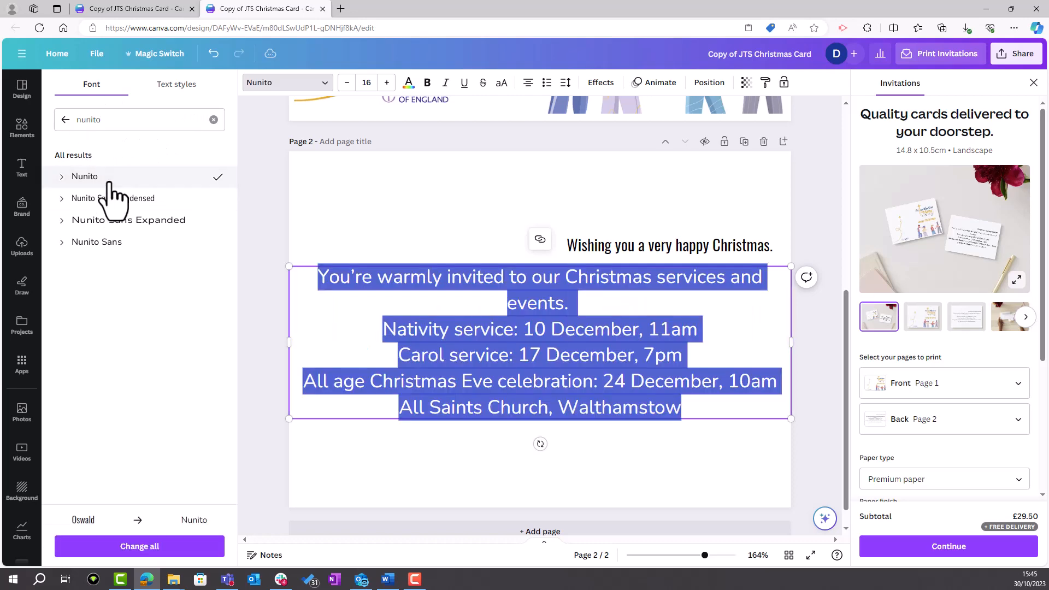
left_click(371, 82)
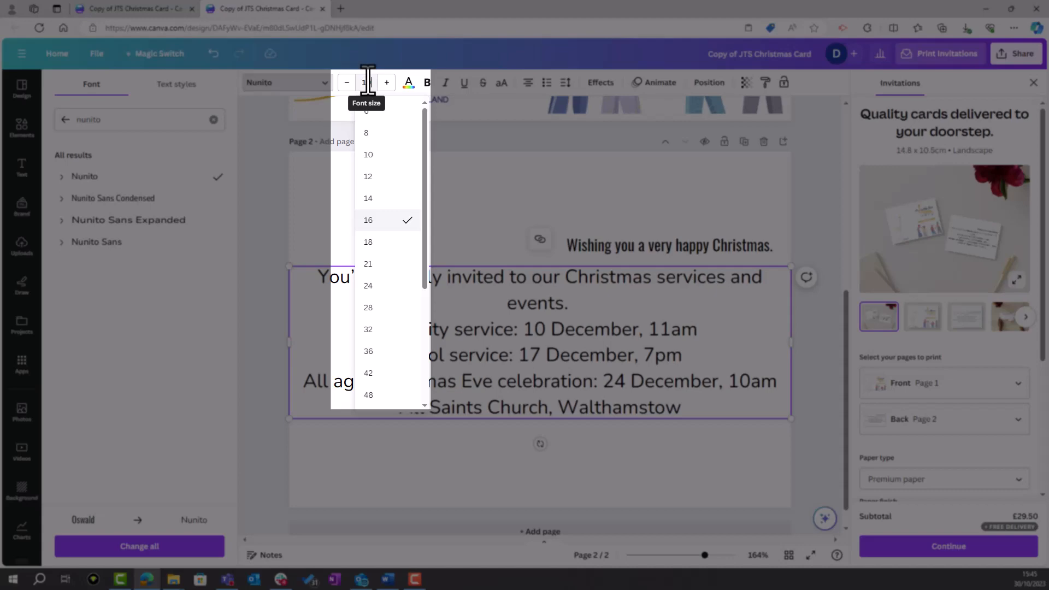
type("10")
key("Return")
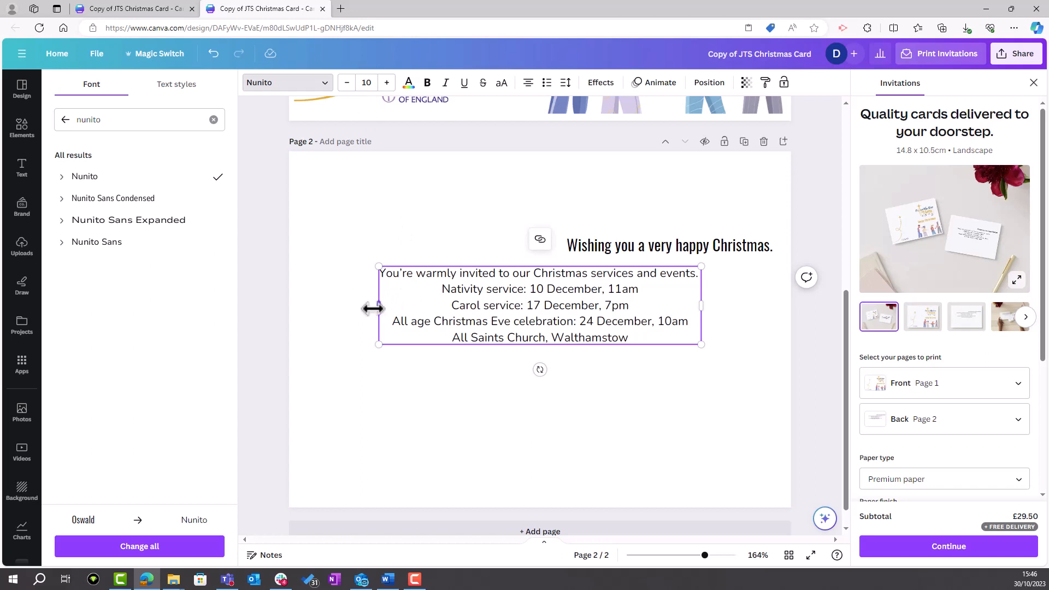
Narrow the invitation text box from both sides and insert a blank line above the All Saints Church line.
left_click_drag(377, 308, 485, 320)
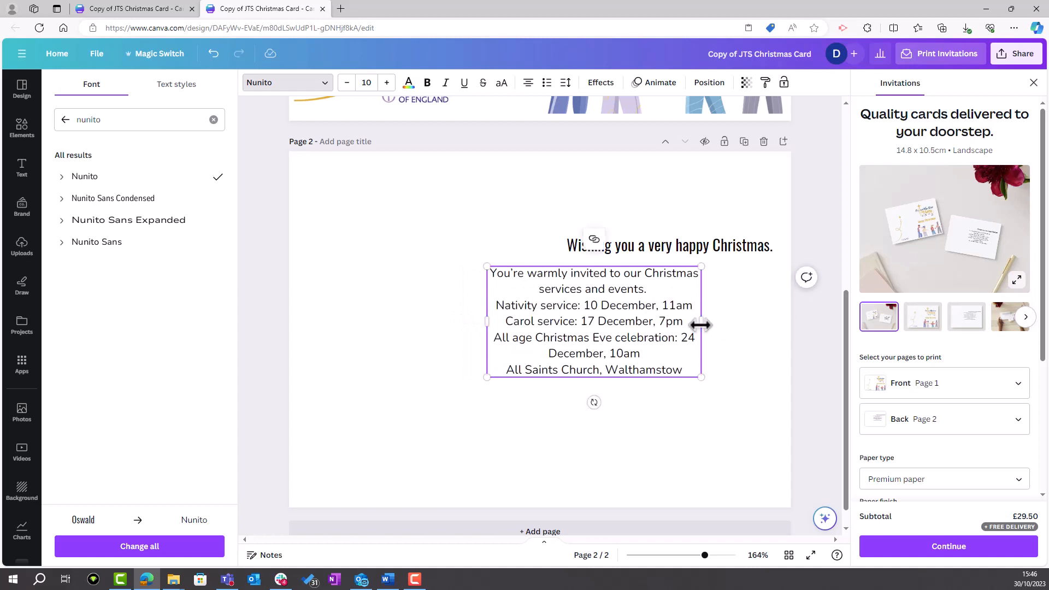
left_click_drag(700, 326, 687, 329)
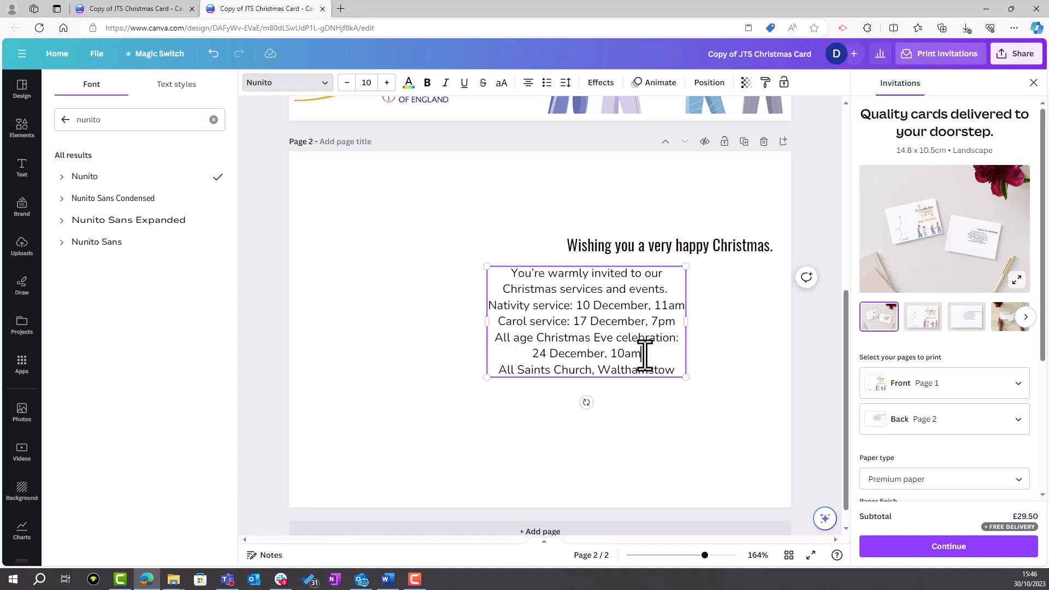
key("Return")
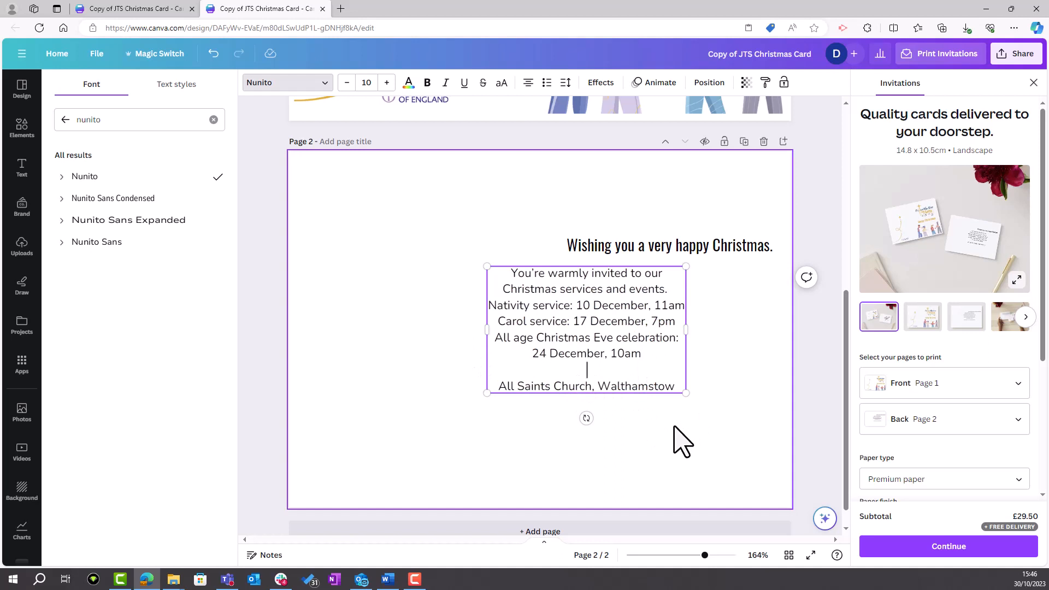
Move the invitation text box under the Christmas greeting, centred on it.
left_click(749, 437)
left_click_drag(605, 321, 678, 326)
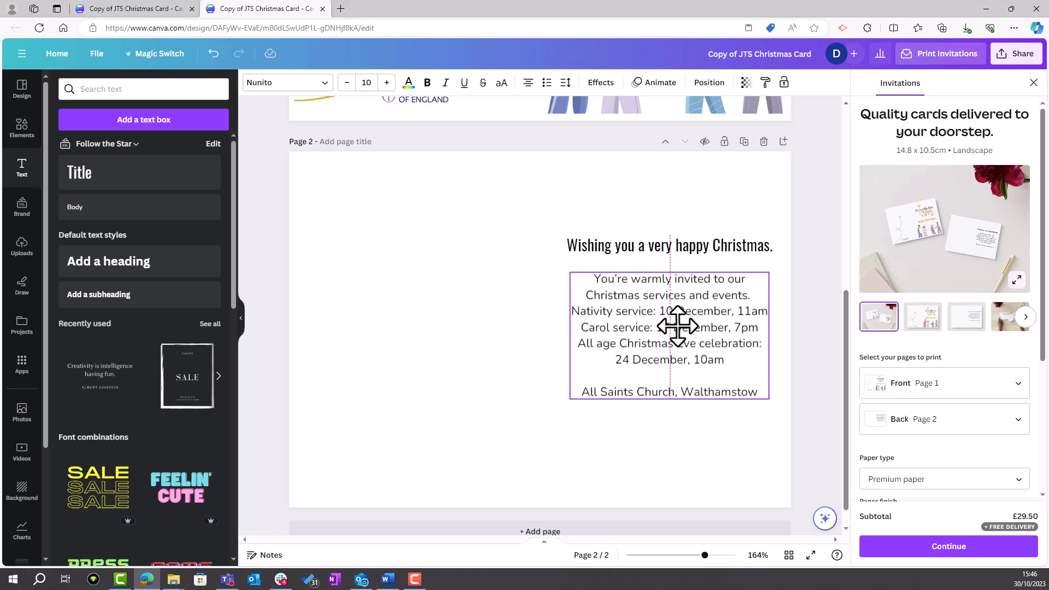
left_click_drag(678, 326, 678, 326)
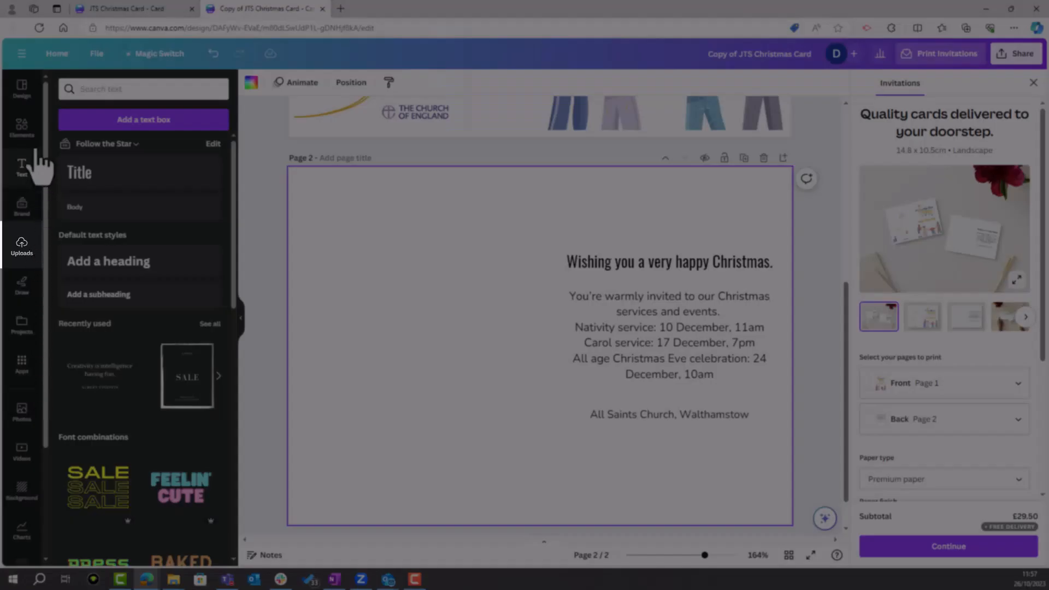
Add the uploaded All Saints Church logo to page 2, shrink it and place it beneath the church name line.
left_click(21, 250)
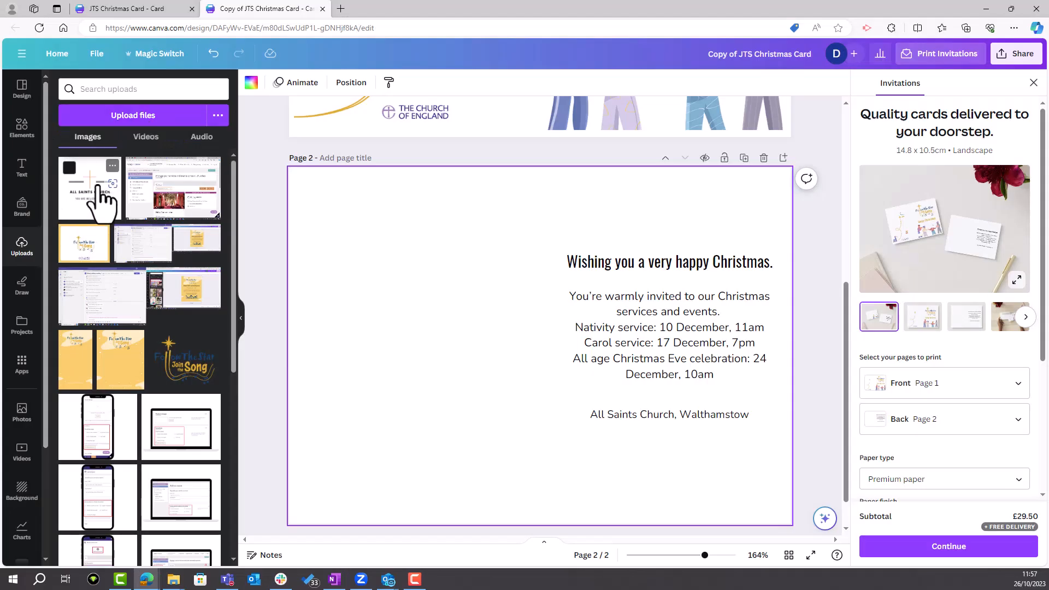
left_click(87, 193)
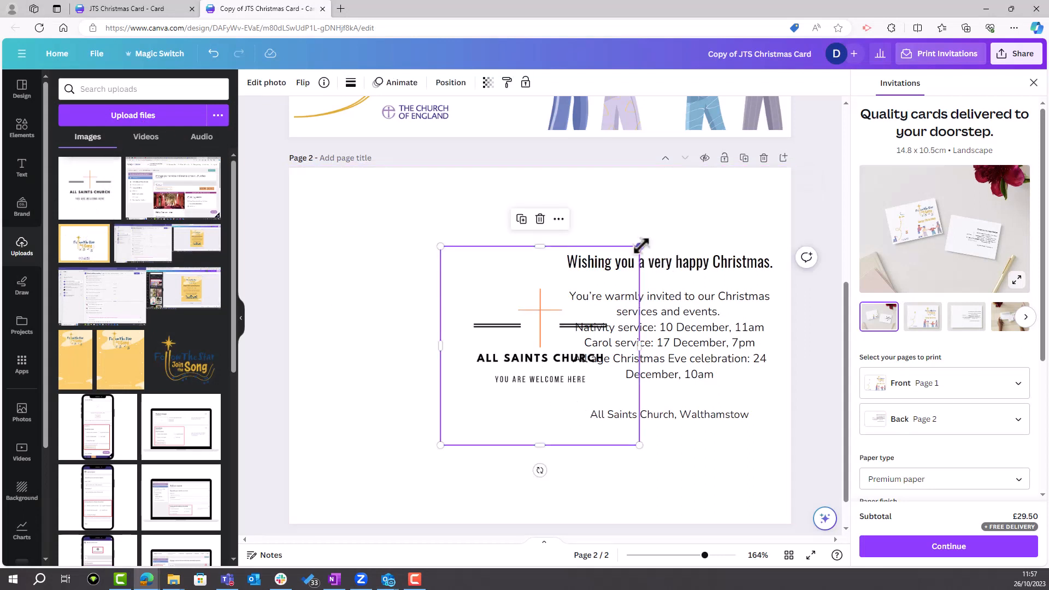
left_click_drag(640, 246, 559, 326)
left_click_drag(504, 379, 678, 469)
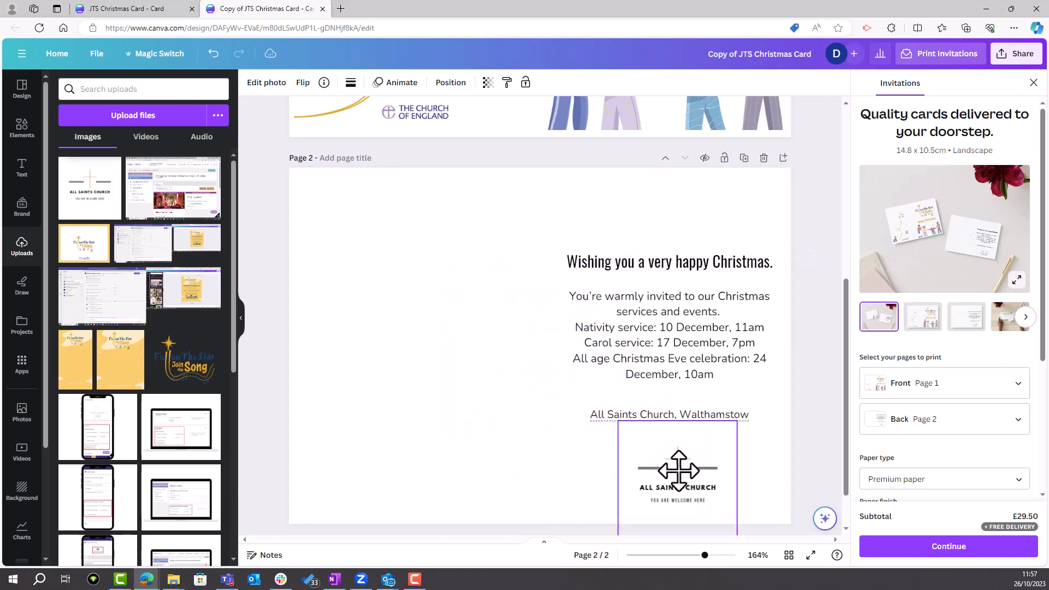
left_click(482, 469)
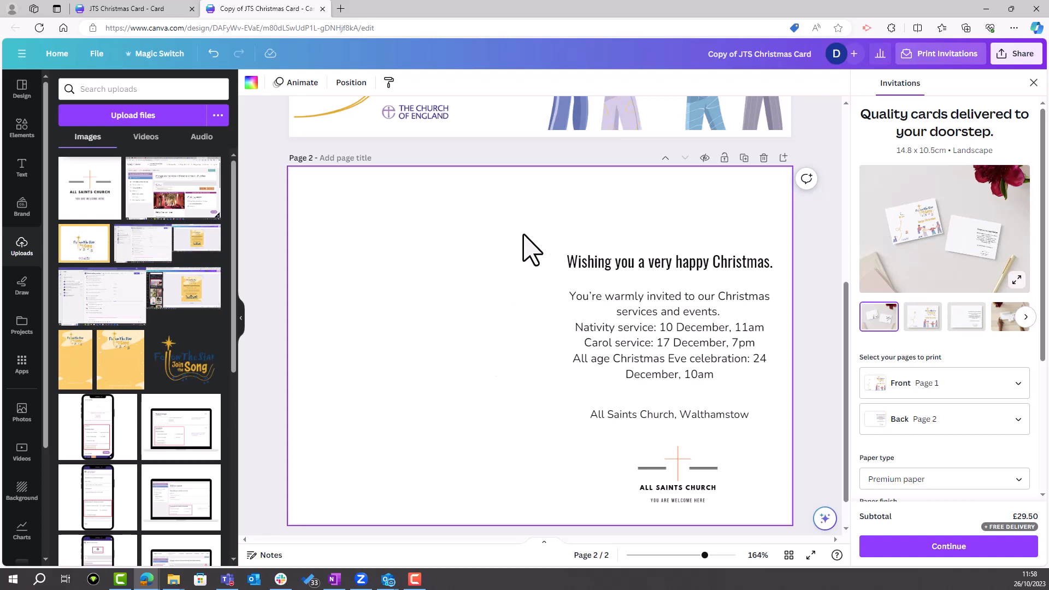
Recolour the Christmas greeting on page 2 with the dark blue from the Follow the Star palette.
left_click(704, 268)
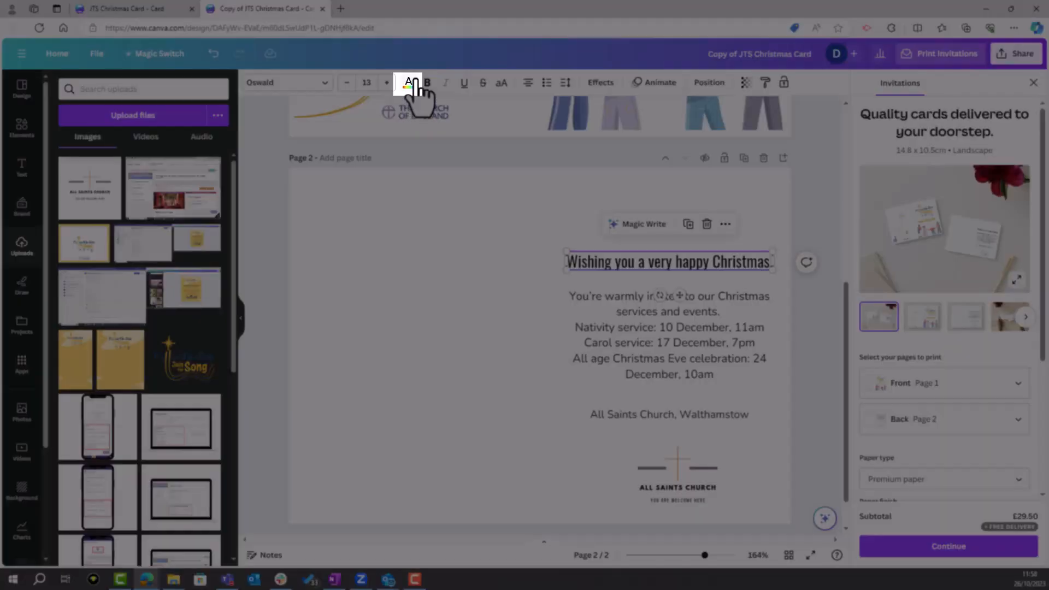
left_click(409, 83)
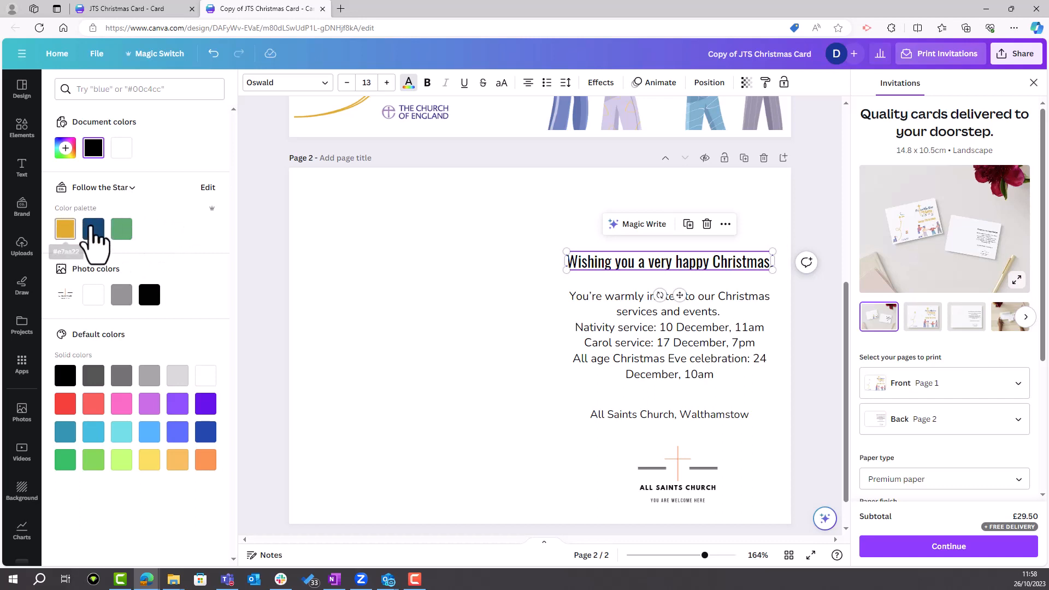
left_click(93, 232)
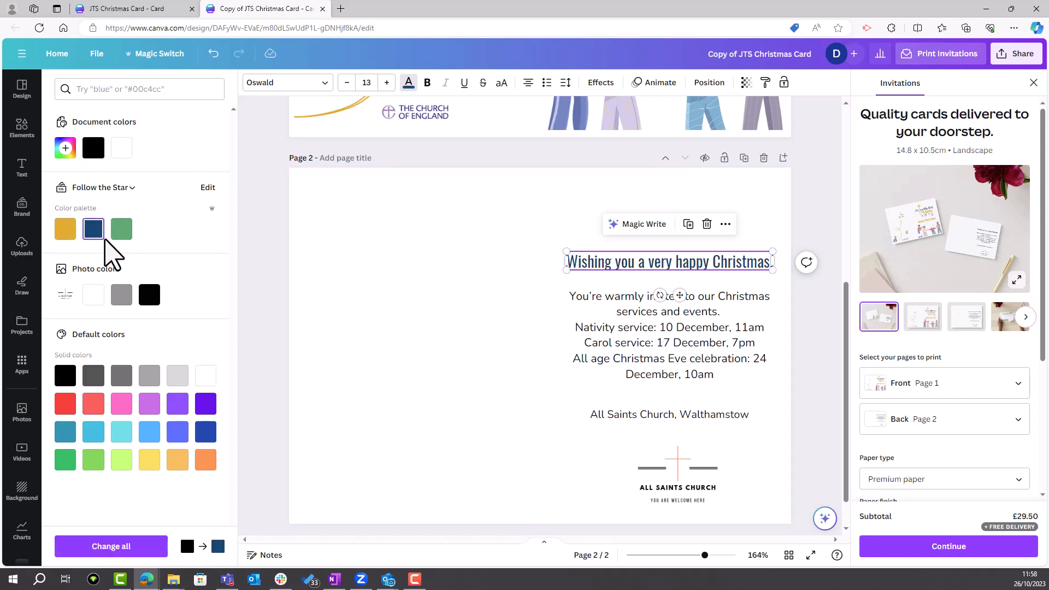
left_click(490, 298)
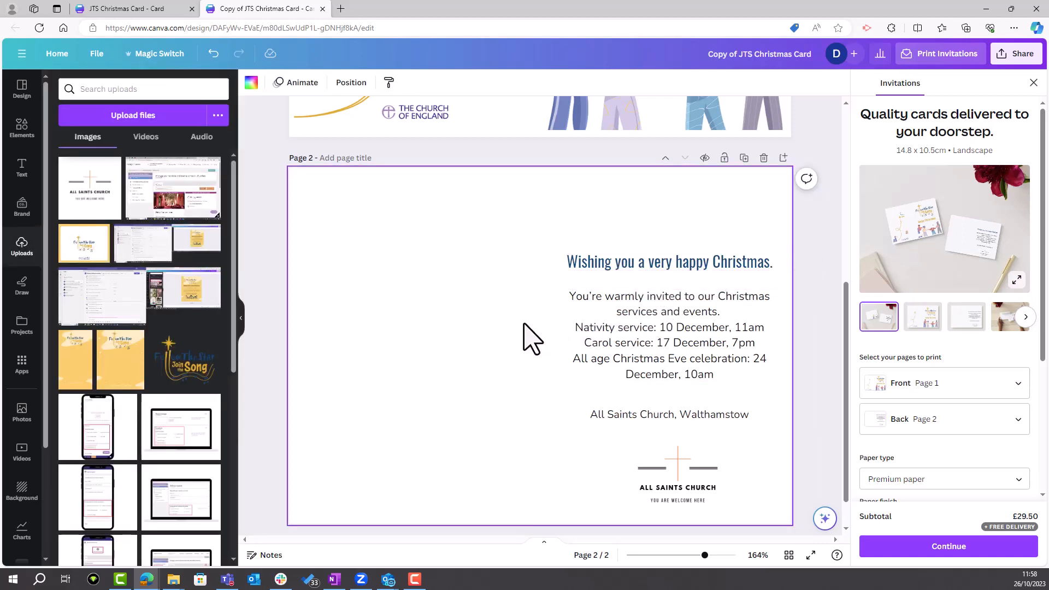
Search the design elements for "christmas" and show all matching graphics.
scroll(519, 322, "up", 5)
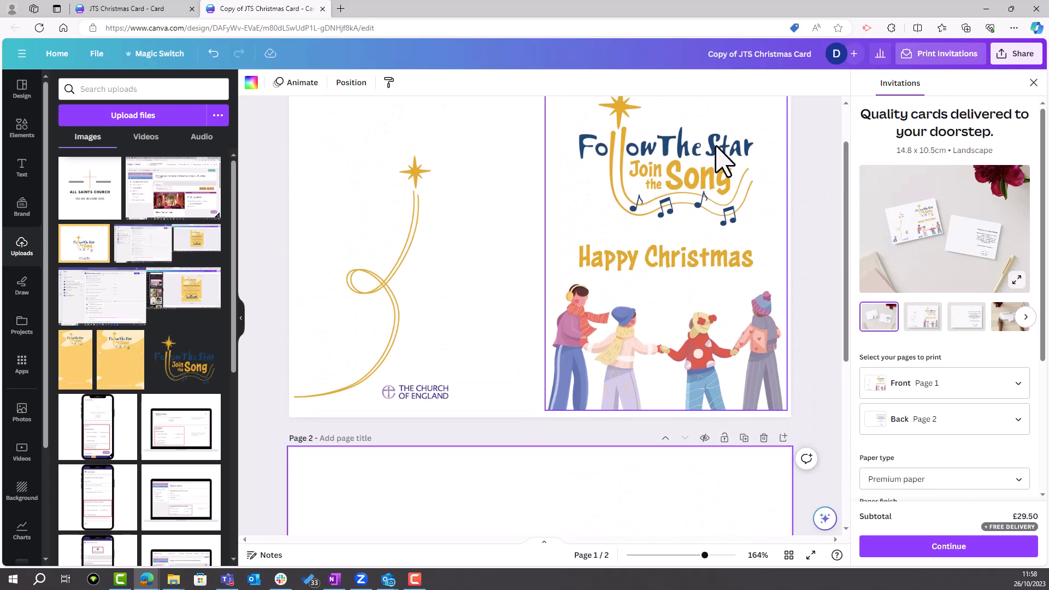
scroll(560, 361, "down", 5)
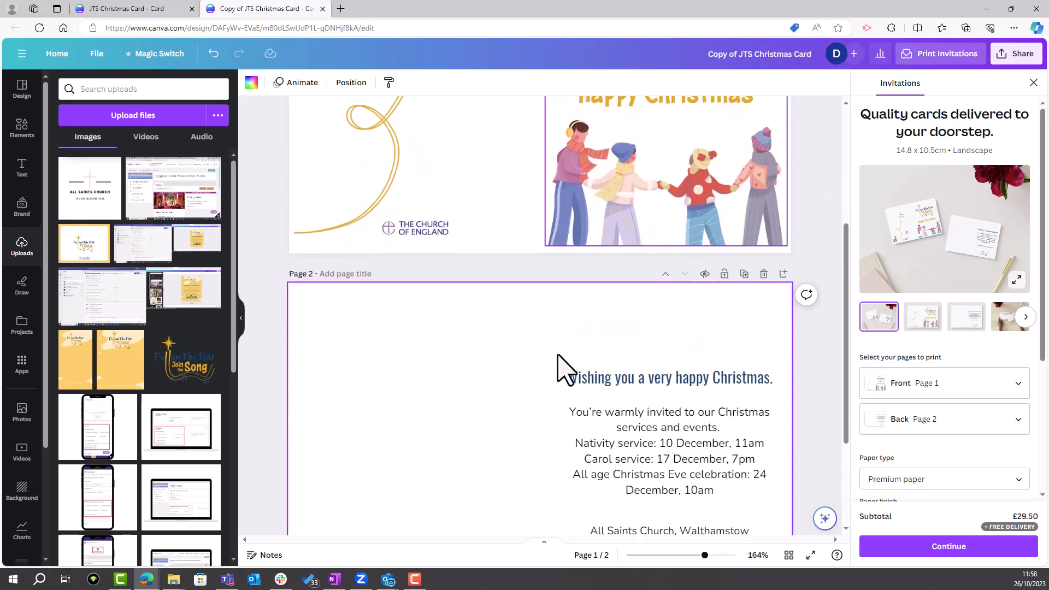
scroll(560, 363, "down", 1)
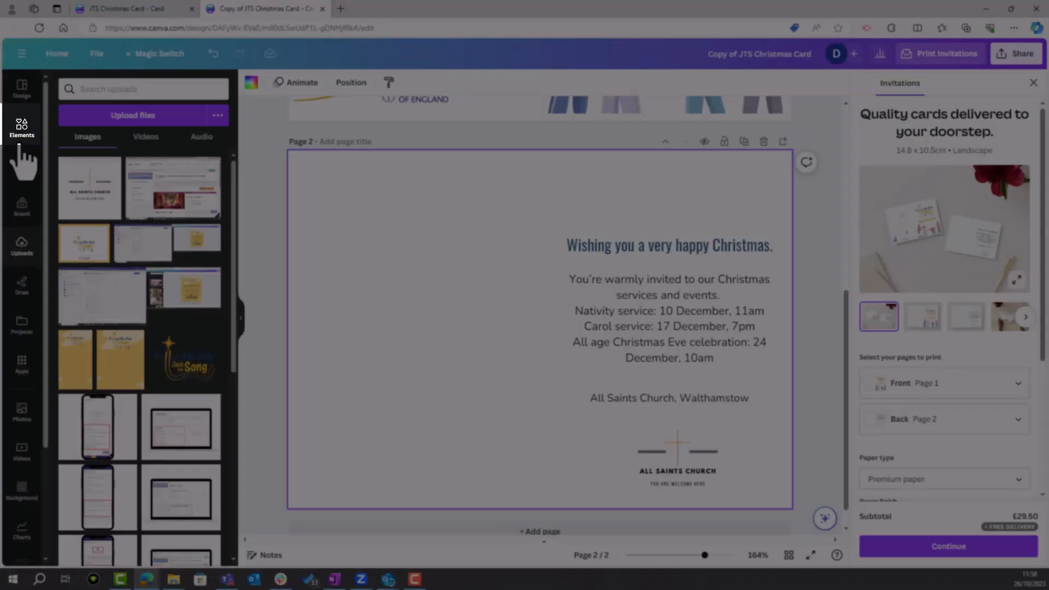
left_click(22, 131)
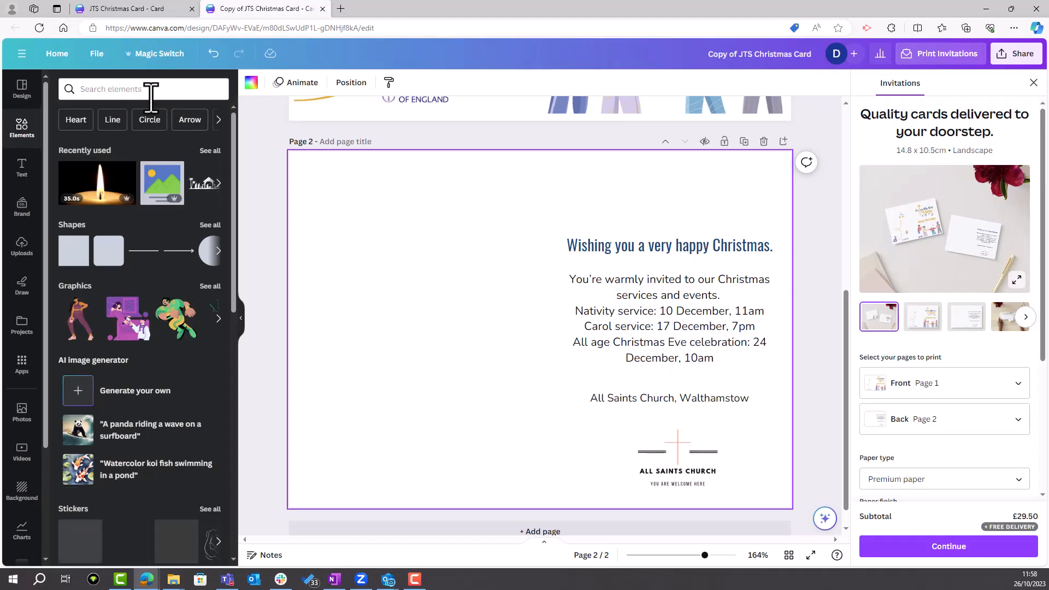
left_click(149, 93)
type("christmas")
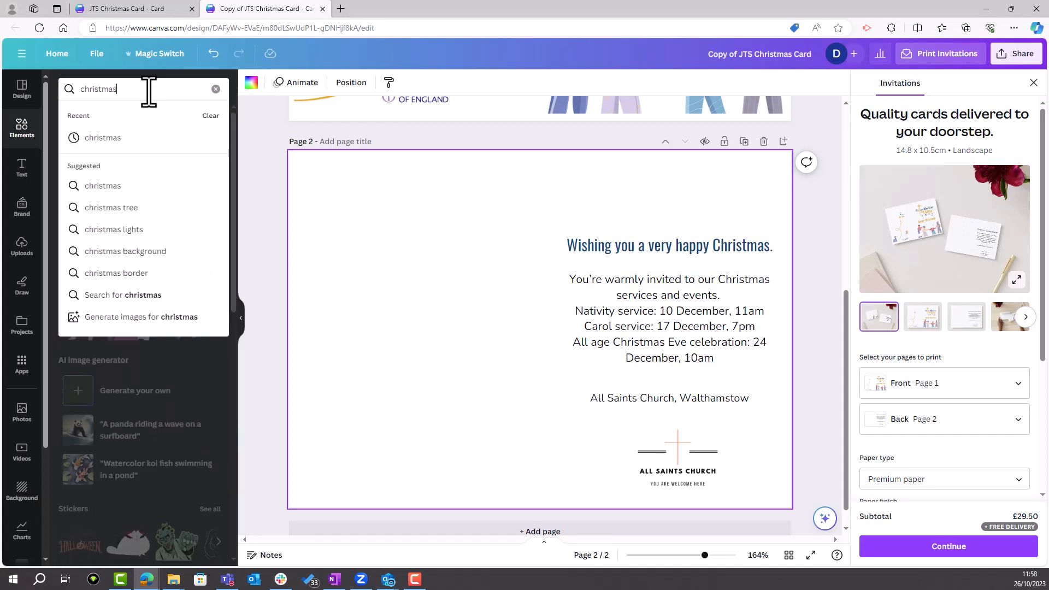
key("Return")
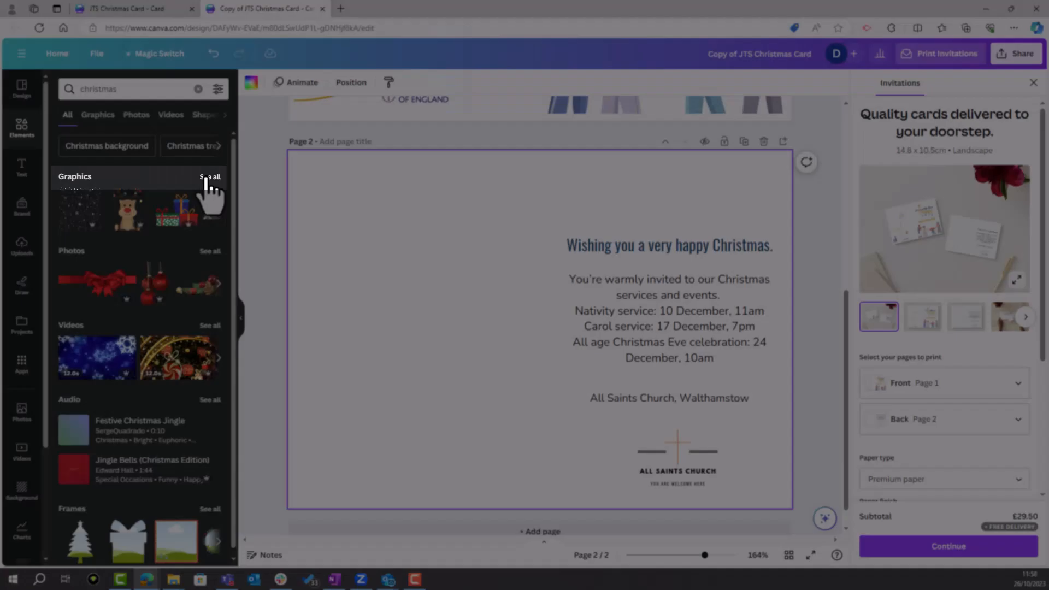
left_click(207, 178)
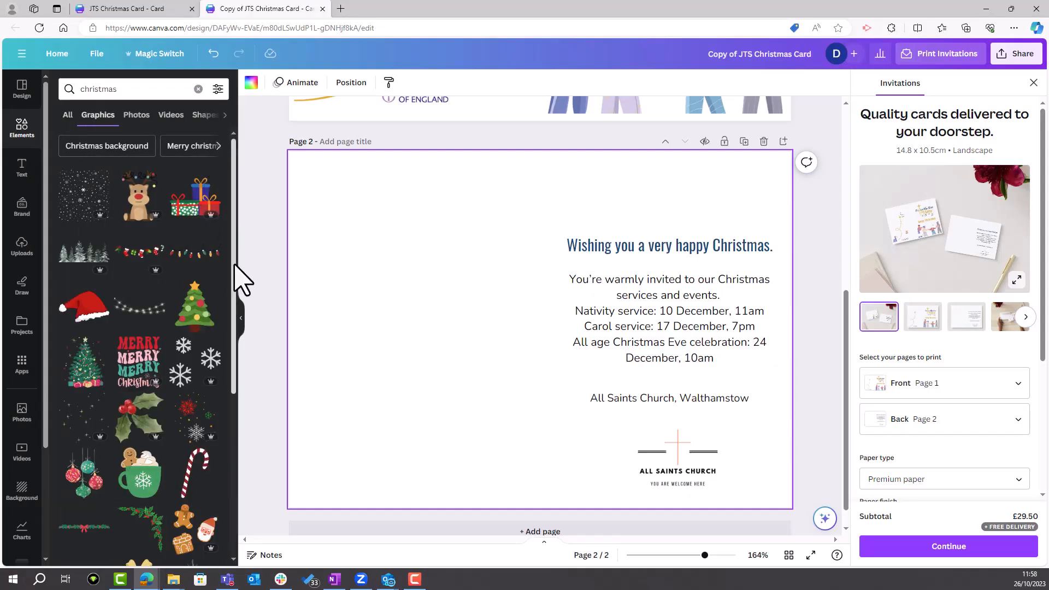
Add the Christmas garland graphic with a red berry to page 2 and centre it above the greeting.
scroll(235, 281, "down", 2)
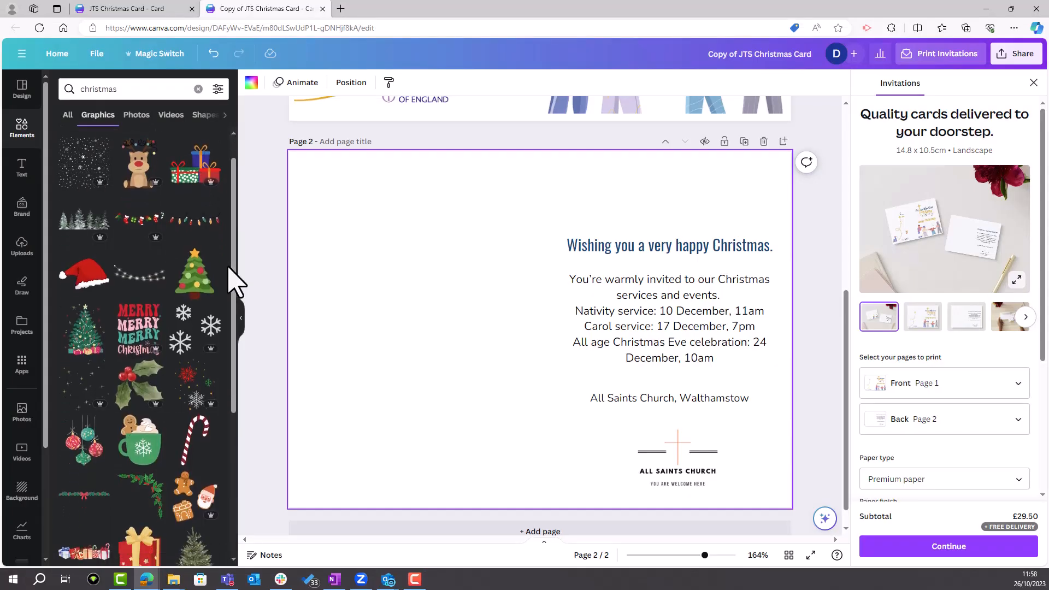
scroll(235, 281, "down", 5)
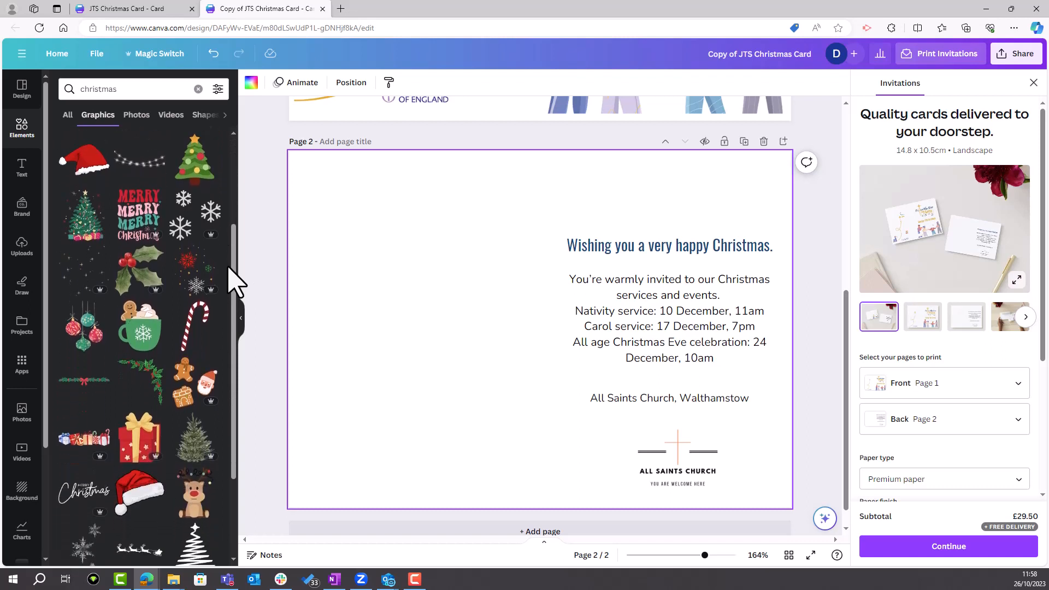
scroll(235, 281, "down", 5)
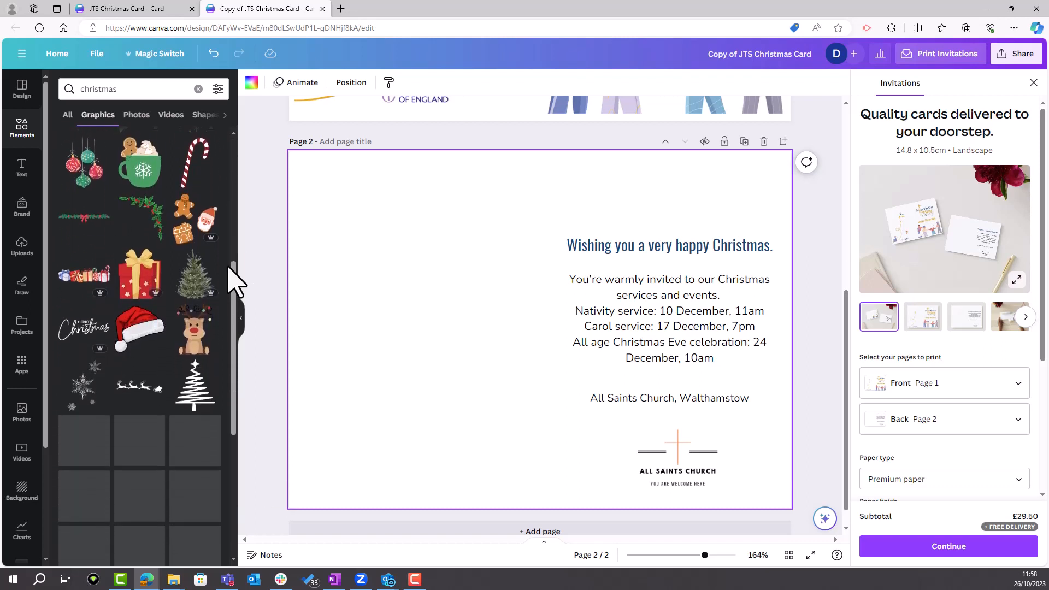
scroll(235, 281, "down", 2)
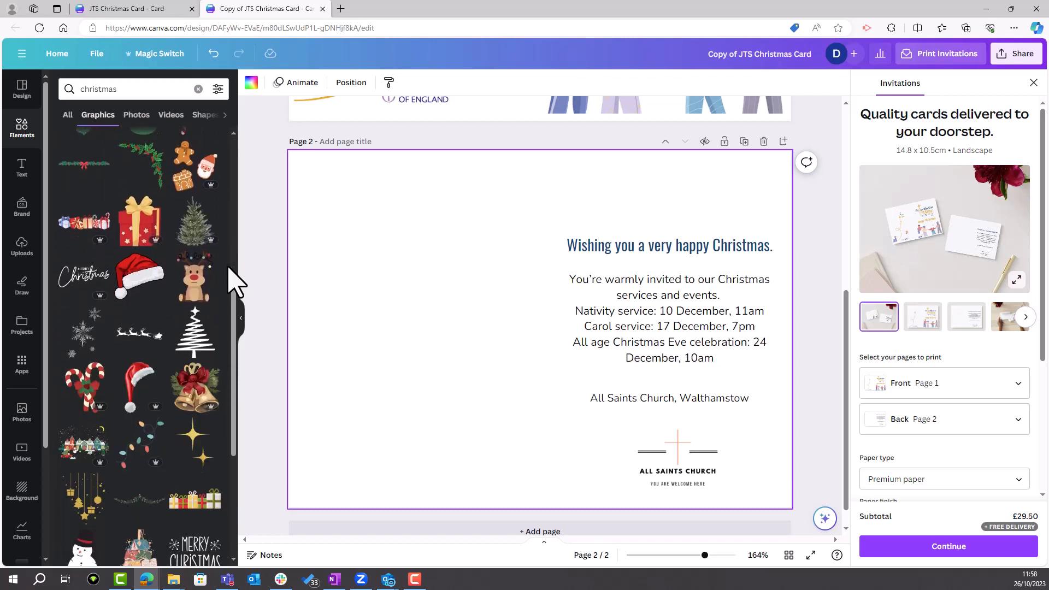
scroll(235, 281, "down", 2)
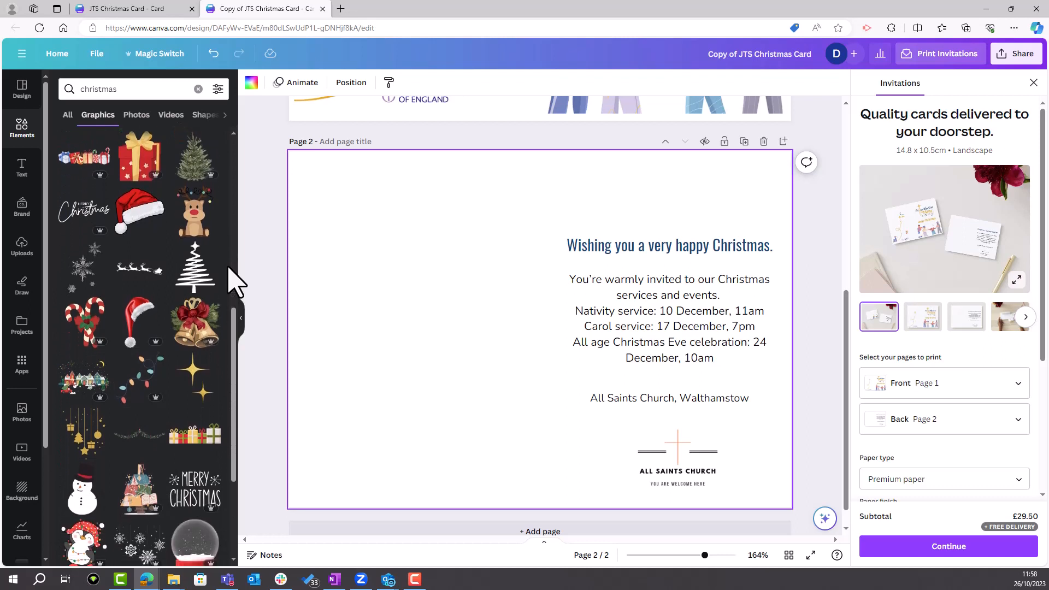
left_click(164, 434)
left_click_drag(541, 346, 667, 187)
left_click(454, 378)
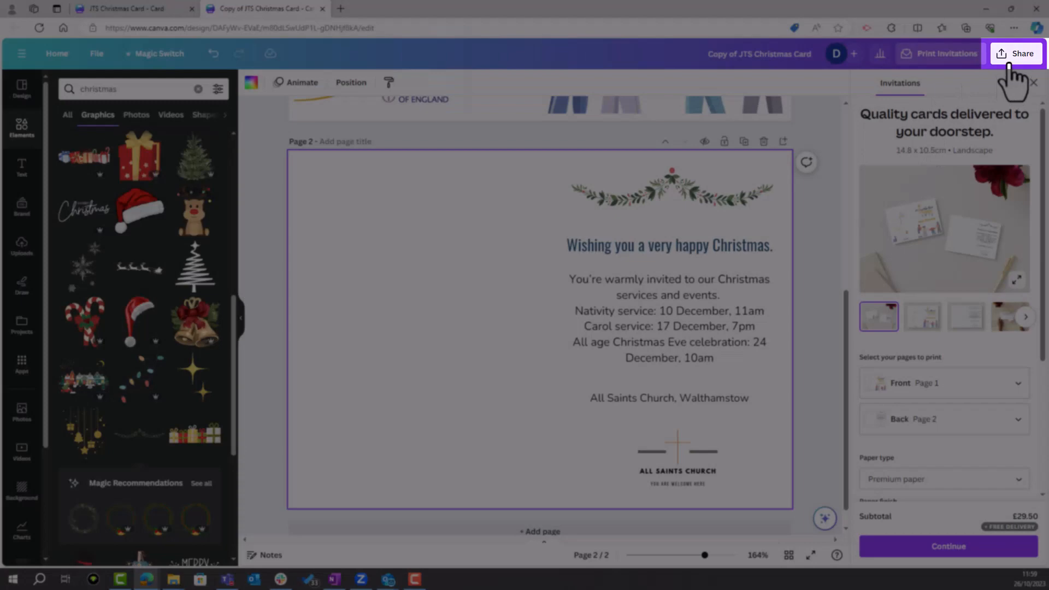
Open the download options for the card design.
left_click(1009, 62)
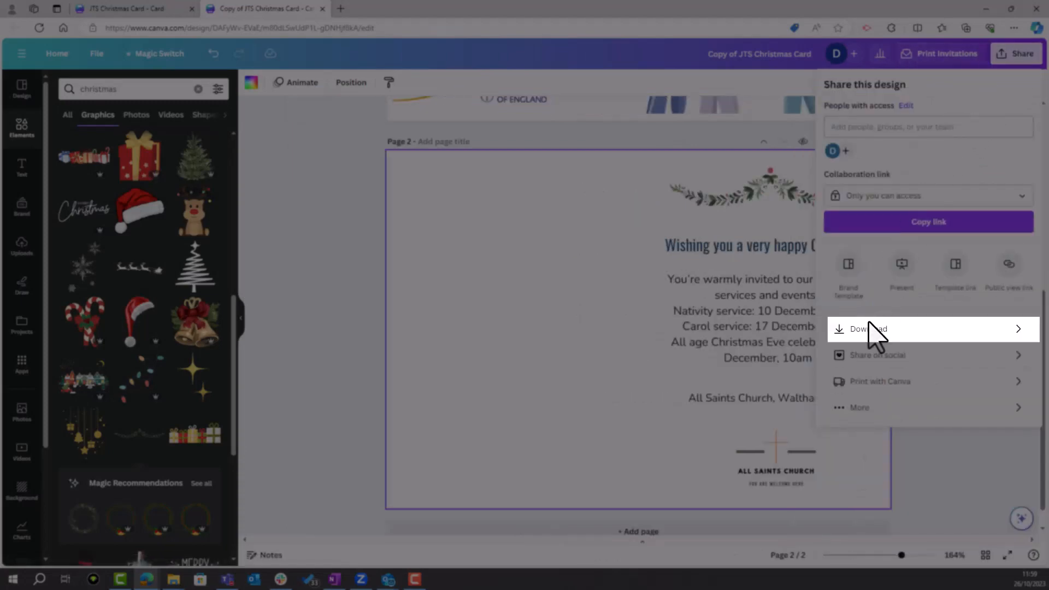
left_click(951, 330)
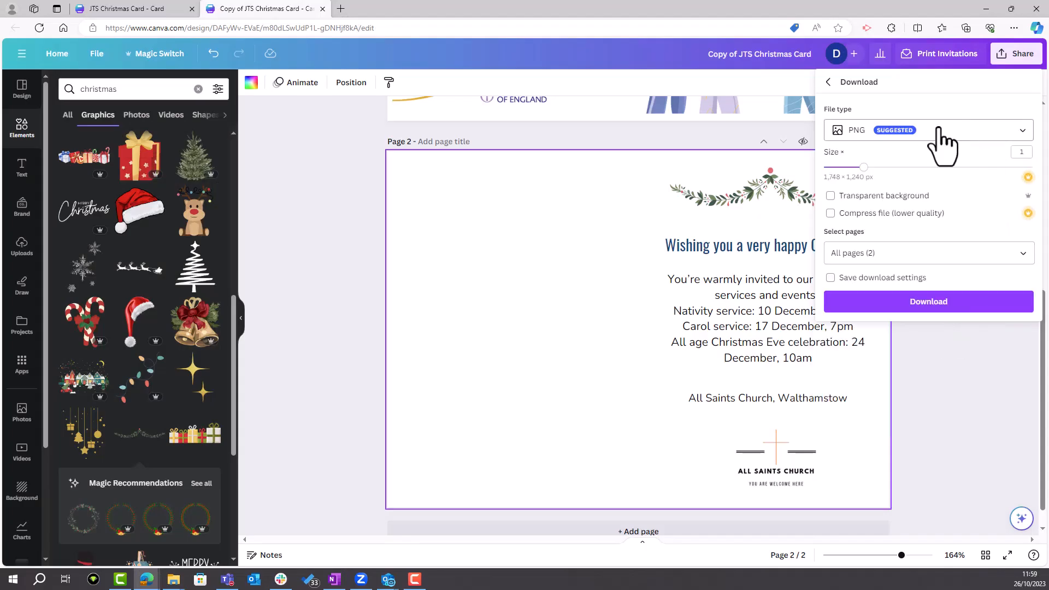
Open the invitation printing options and review the pages, paper type, finish, quantity and envelope settings.
left_click(950, 57)
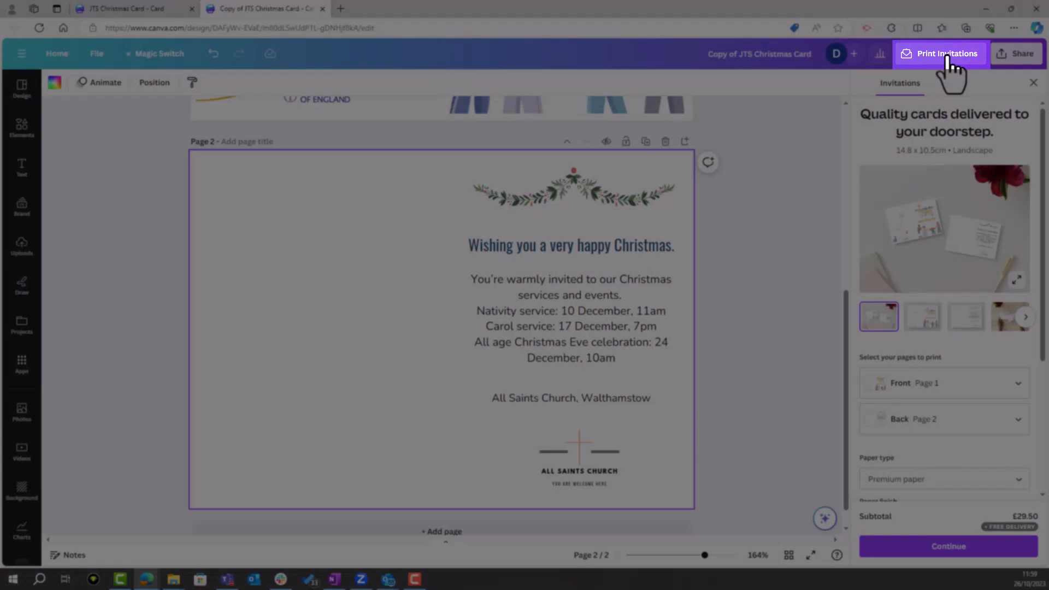
scroll(929, 386, "down", 1)
scroll(929, 386, "down", 2)
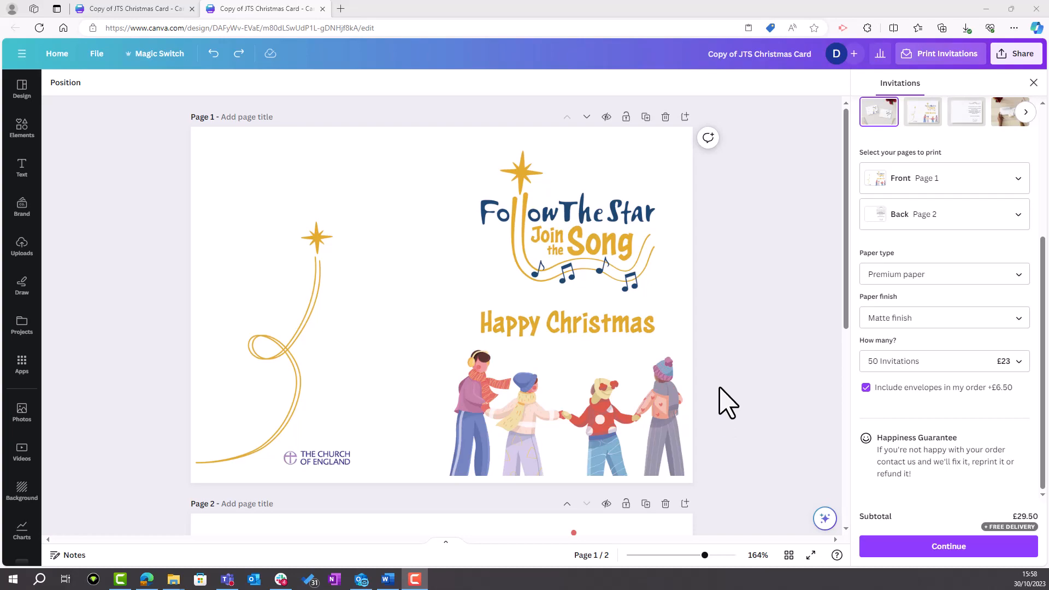
Look at the download file type choices for the design, close the sharing options and return to page 1.
left_click(1002, 55)
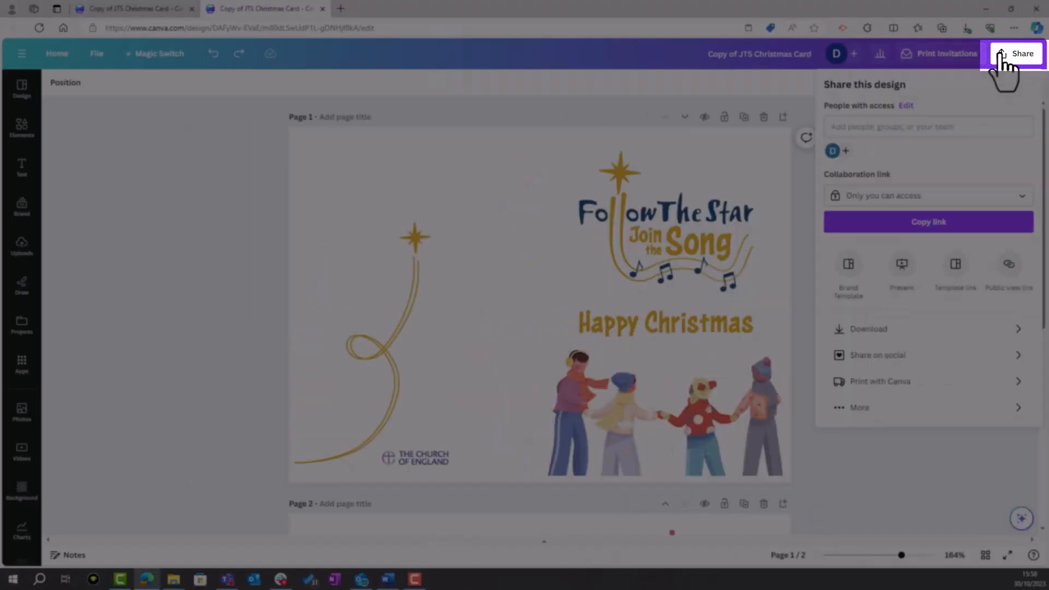
left_click(896, 332)
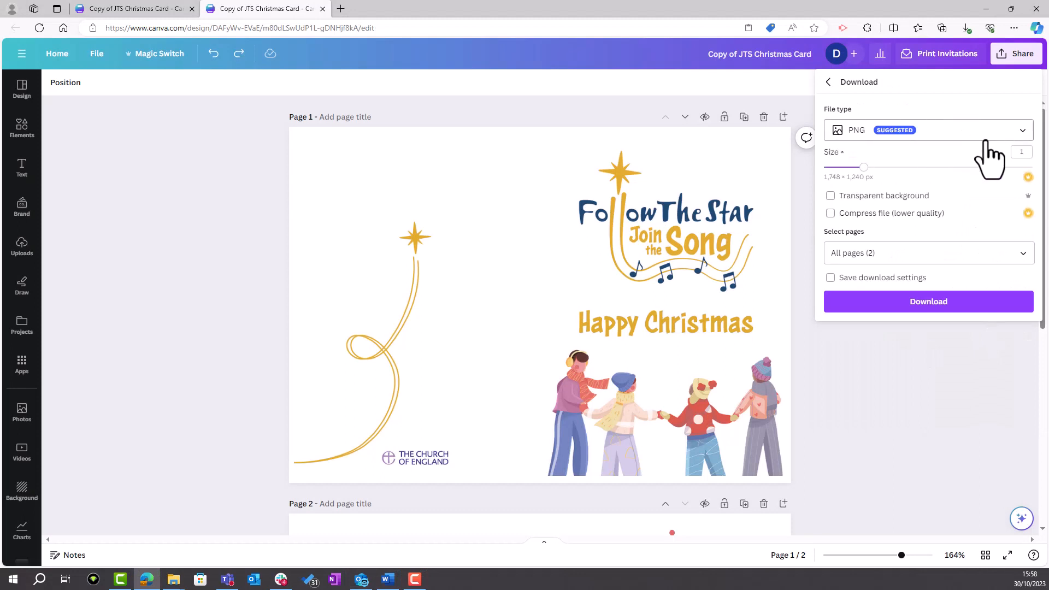
left_click(948, 138)
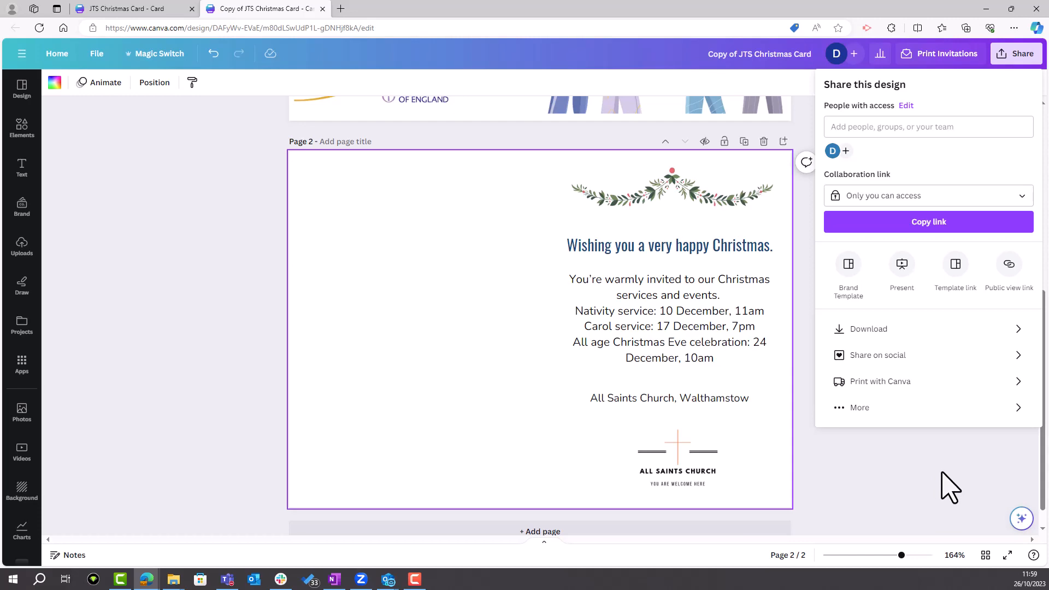
left_click(949, 488)
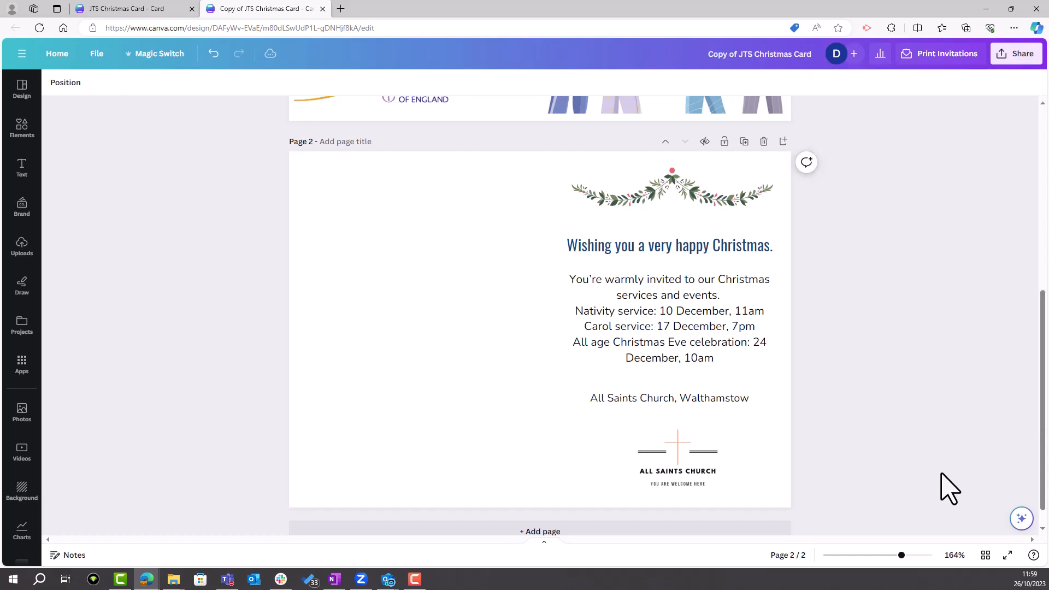
scroll(949, 487, "up", 7)
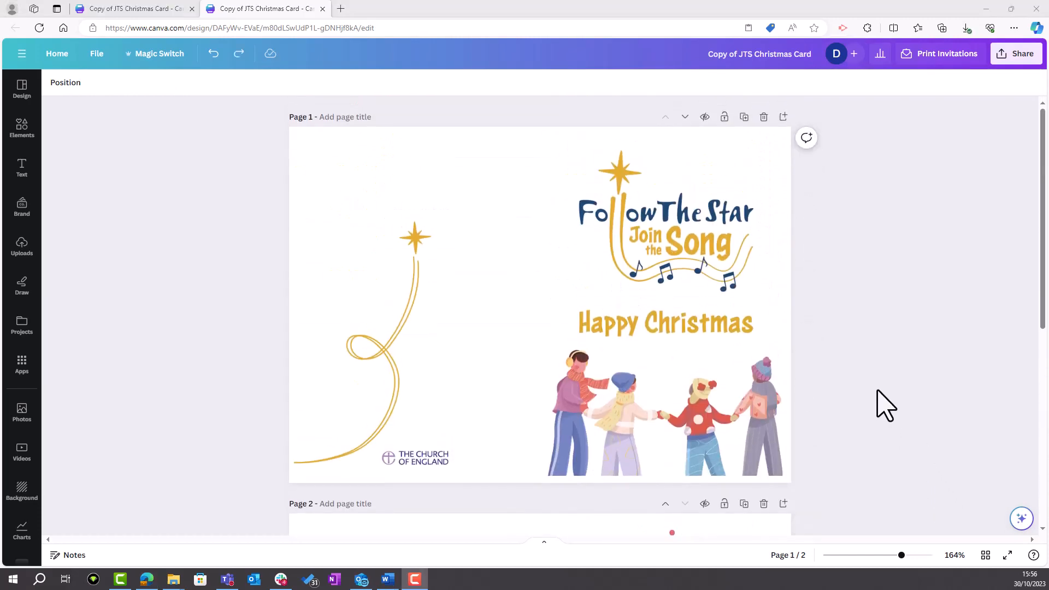